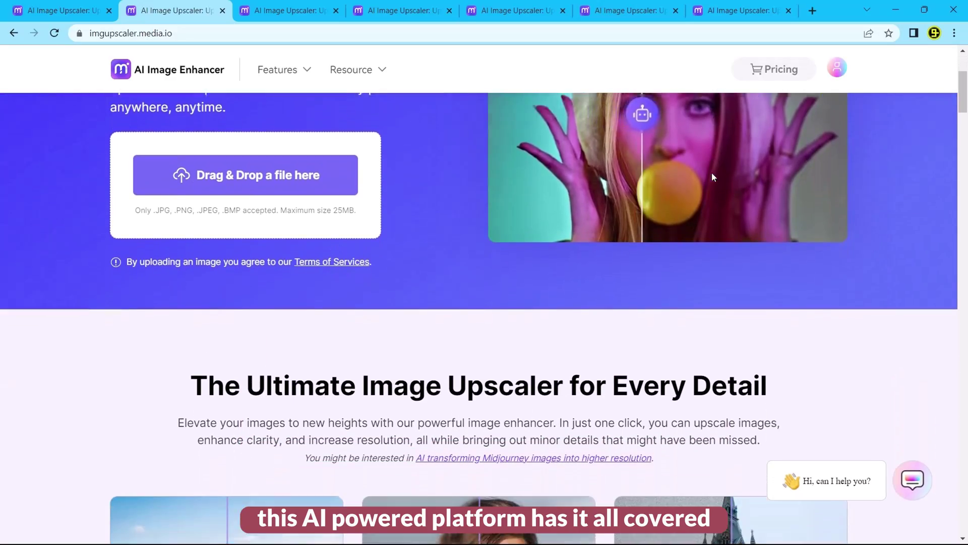
pyautogui.scroll(-2, 712, 172)
pyautogui.scroll(-3, 712, 172)
pyautogui.scroll(-2, 713, 172)
pyautogui.scroll(-2, 712, 172)
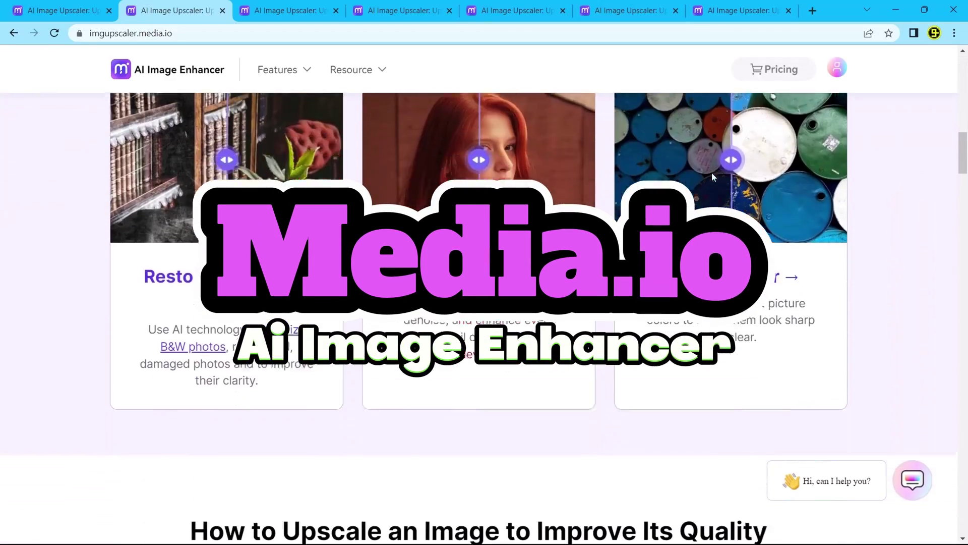
pyautogui.scroll(-3, 711, 172)
pyautogui.scroll(-2, 711, 172)
pyautogui.scroll(-2, 712, 172)
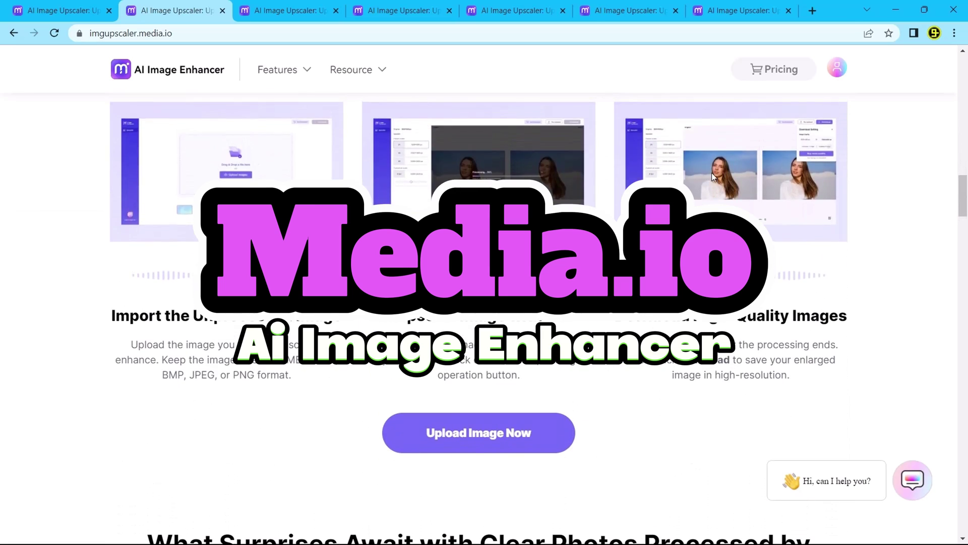
pyautogui.scroll(-2, 711, 175)
pyautogui.scroll(-3, 712, 175)
pyautogui.scroll(-2, 713, 175)
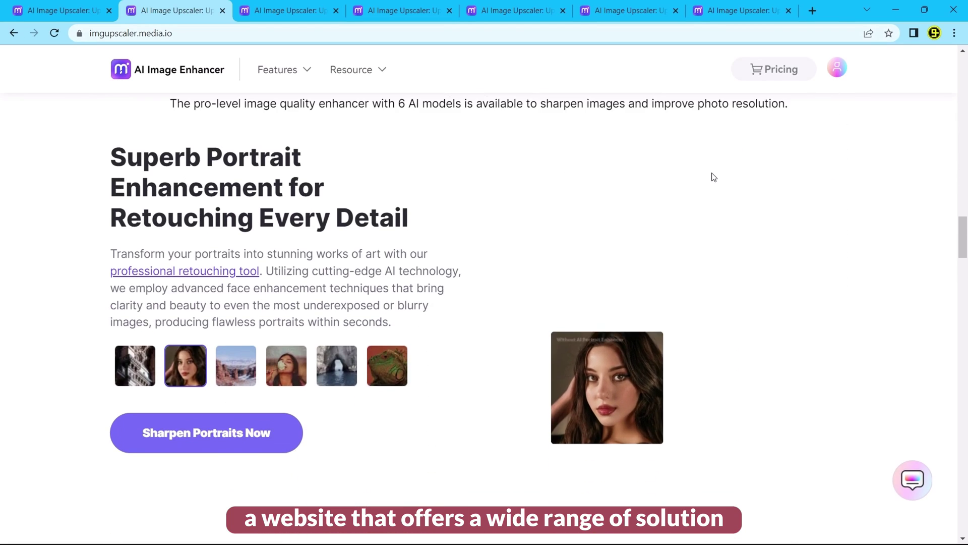
pyautogui.scroll(-3, 711, 176)
pyautogui.scroll(-2, 711, 176)
pyautogui.scroll(-2, 712, 176)
pyautogui.scroll(-3, 712, 176)
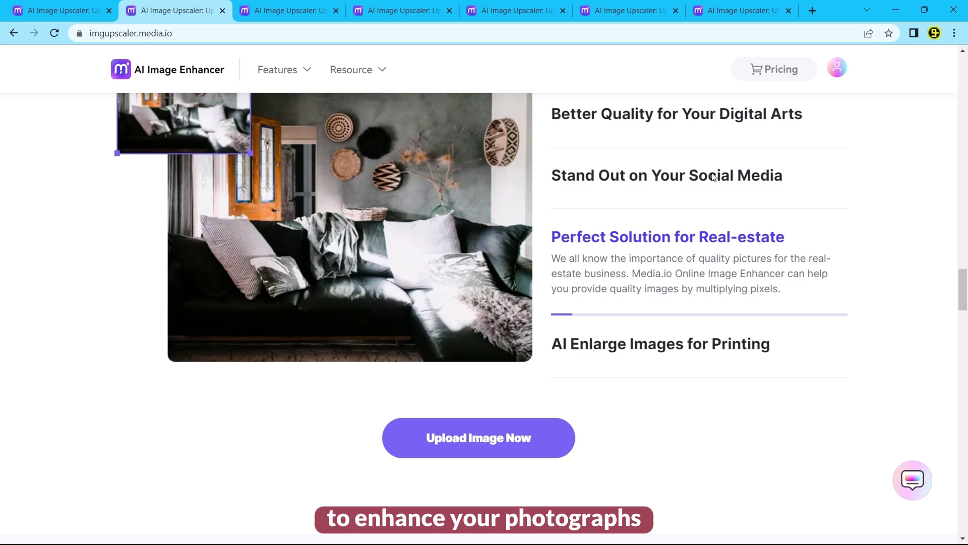
pyautogui.scroll(-3, 711, 177)
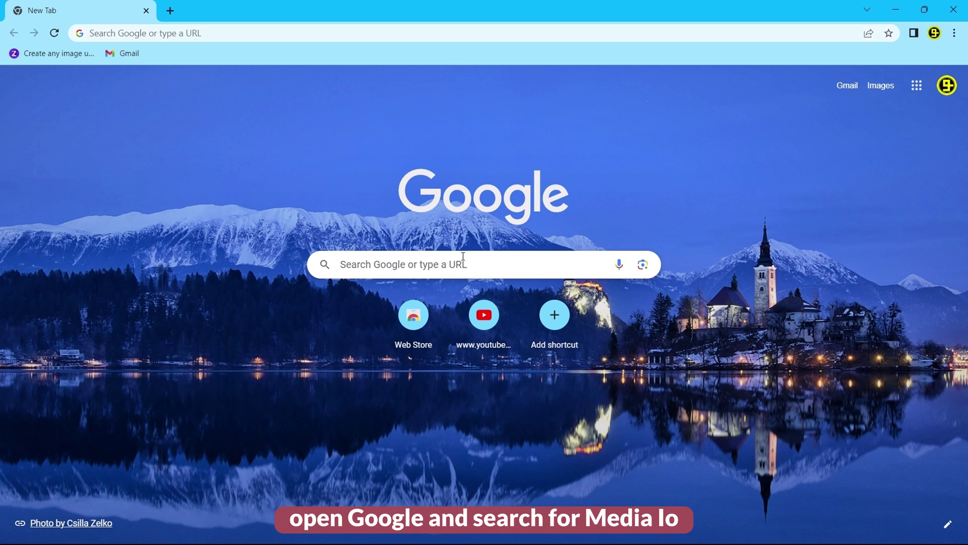
# Run a Google search in Chrome for 'media io'
pyautogui.click(463, 257)
pyautogui.write('medi')
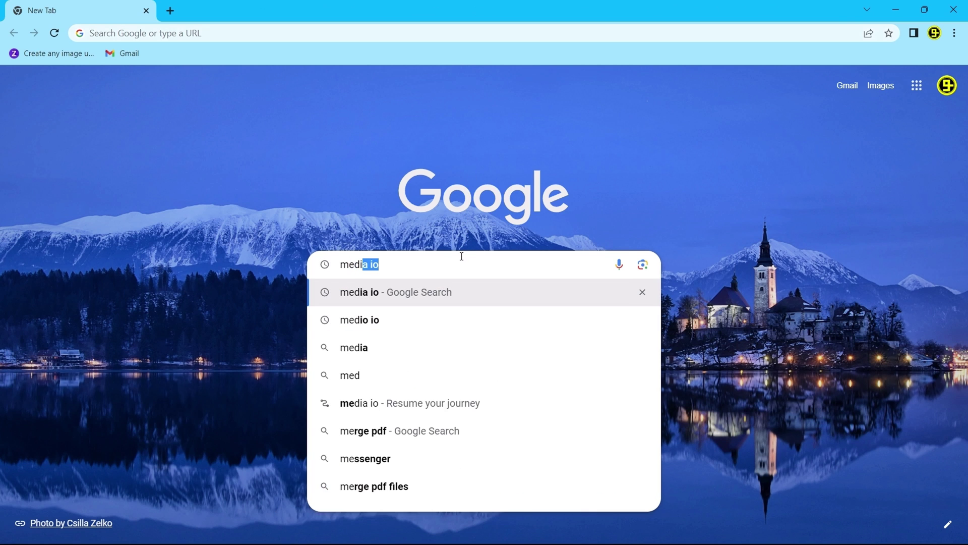
pyautogui.write('a io')
pyautogui.press('Return')
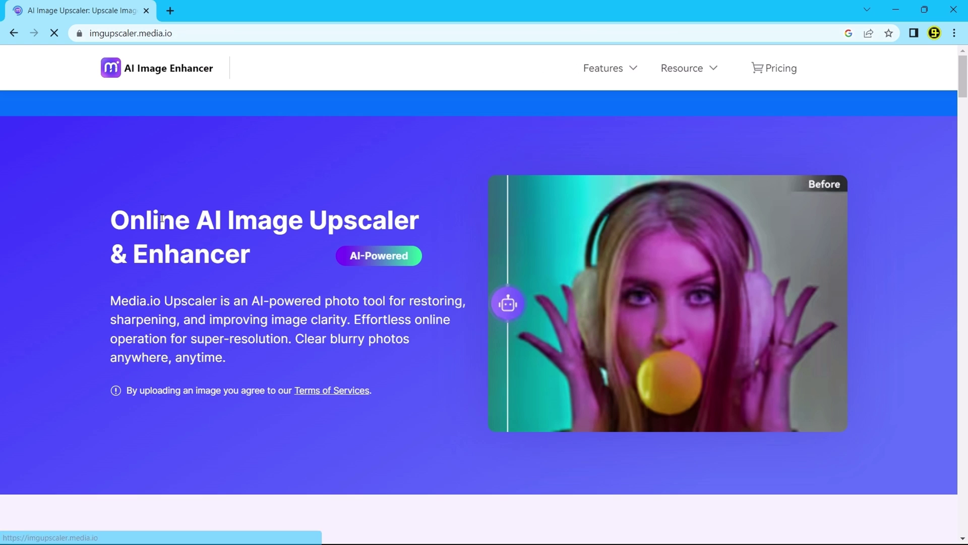
pyautogui.scroll(-1, 338, 266)
pyautogui.scroll(-2, 338, 266)
pyautogui.scroll(-2, 338, 267)
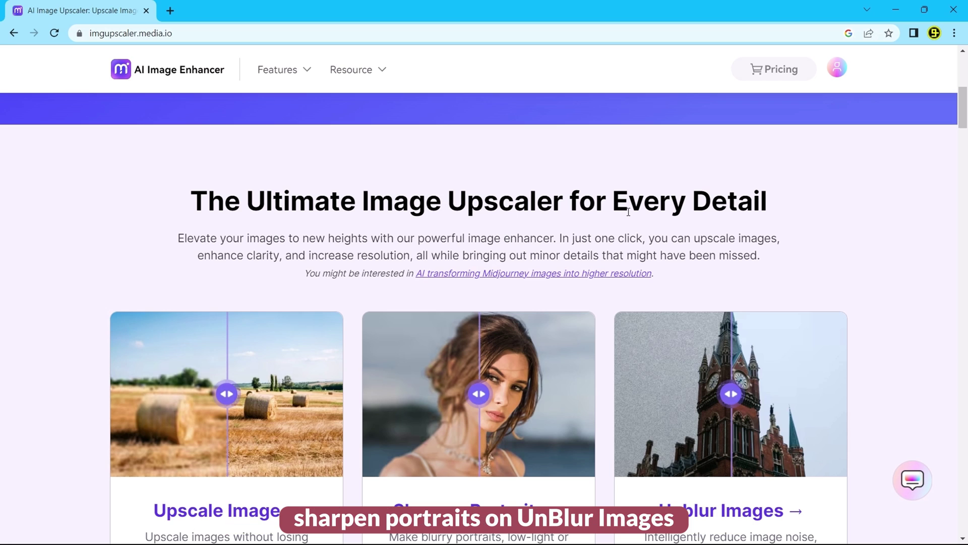
pyautogui.scroll(-2, 409, 280)
pyautogui.scroll(-1, 410, 280)
pyautogui.scroll(-1, 379, 276)
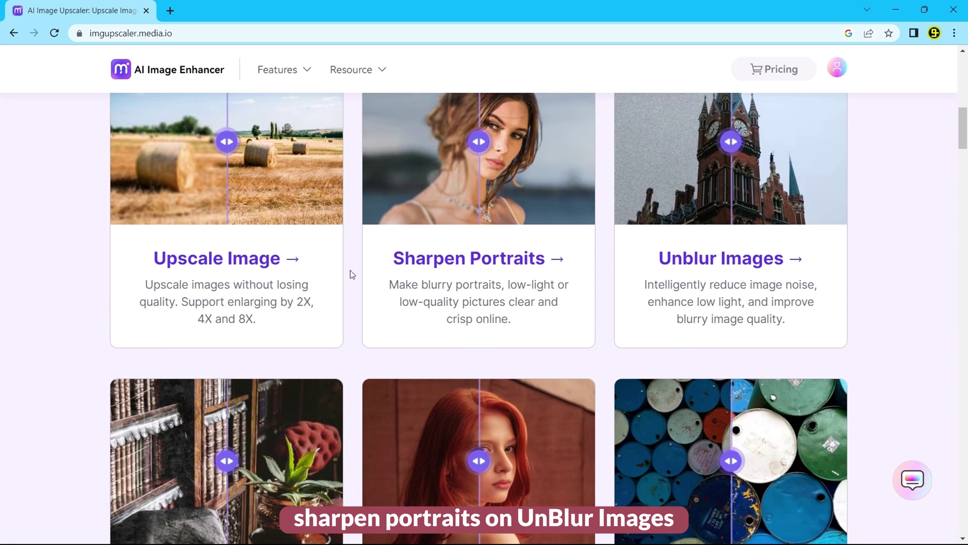
pyautogui.scroll(-2, 715, 263)
pyautogui.scroll(-2, 146, 407)
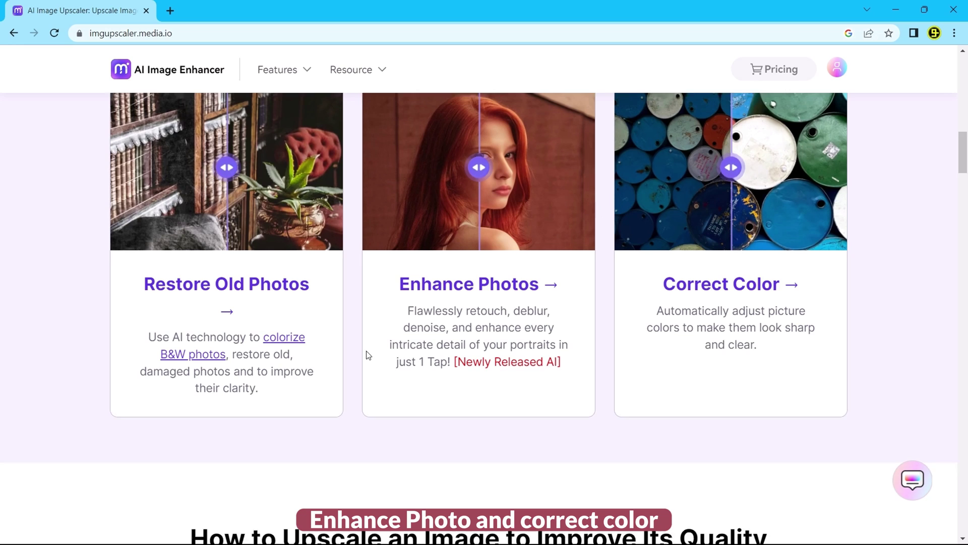
pyautogui.scroll(1, 529, 341)
pyautogui.scroll(2, 474, 290)
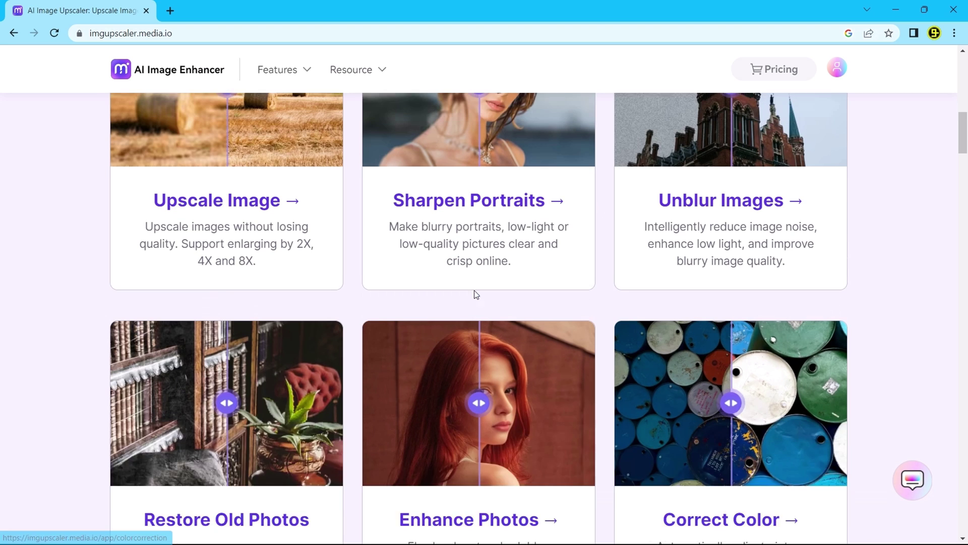
pyautogui.scroll(1, 475, 290)
pyautogui.scroll(-2, 474, 289)
pyautogui.scroll(-1, 478, 314)
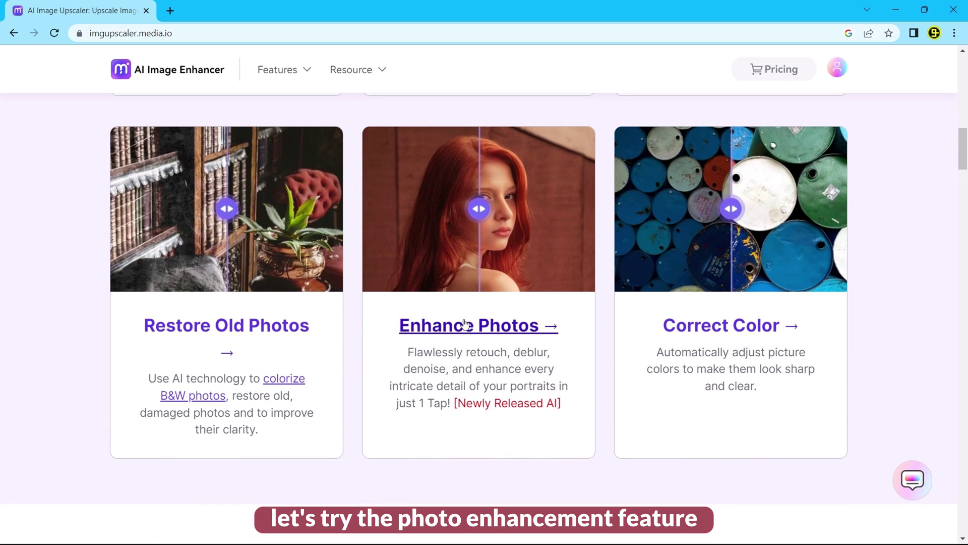
# Open Enhance Photos and upload the blurry Enhancer portrait file
pyautogui.click(477, 329)
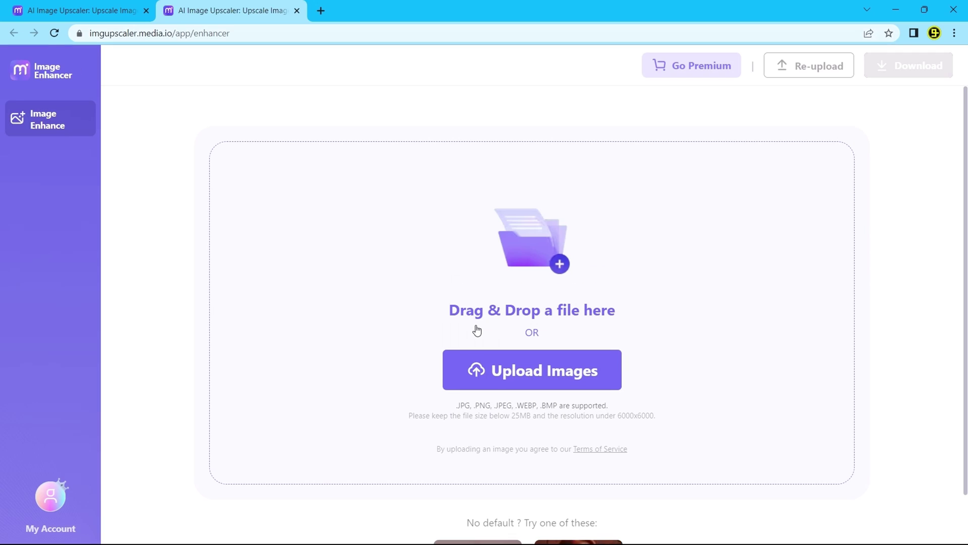
pyautogui.click(506, 367)
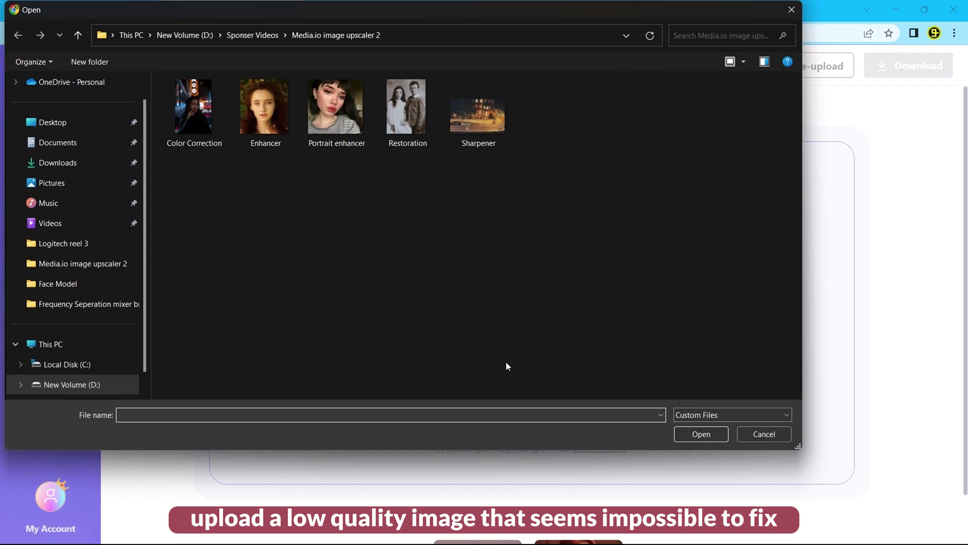
pyautogui.click(269, 136)
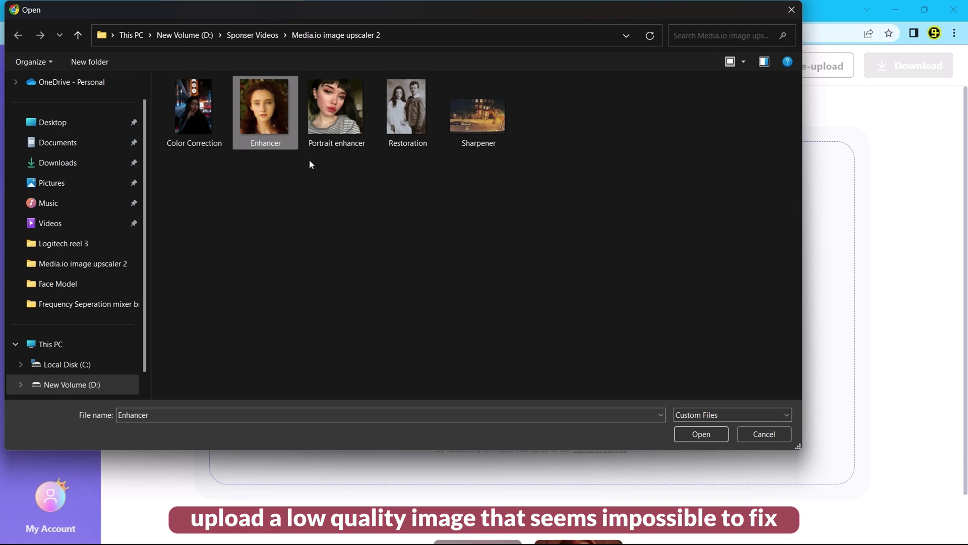
pyautogui.click(700, 433)
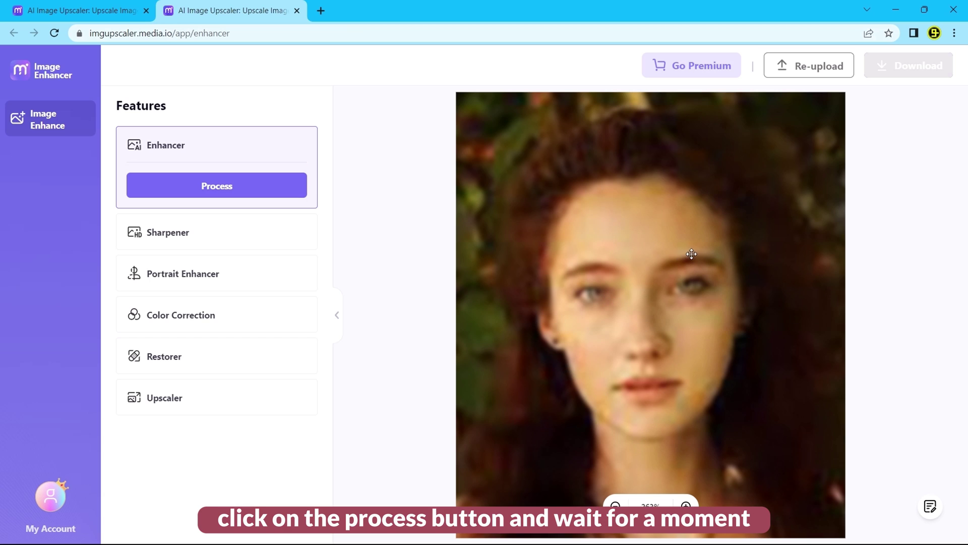
# Process the portrait with Enhancer and pan the comparison across the faces and eyes
pyautogui.click(260, 193)
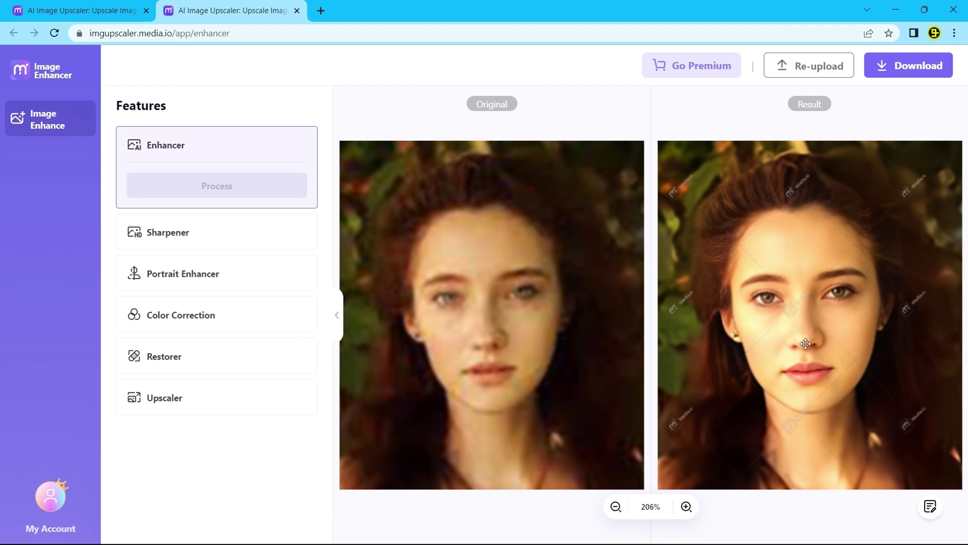
pyautogui.scroll(2, 806, 344)
pyautogui.scroll(2, 800, 227)
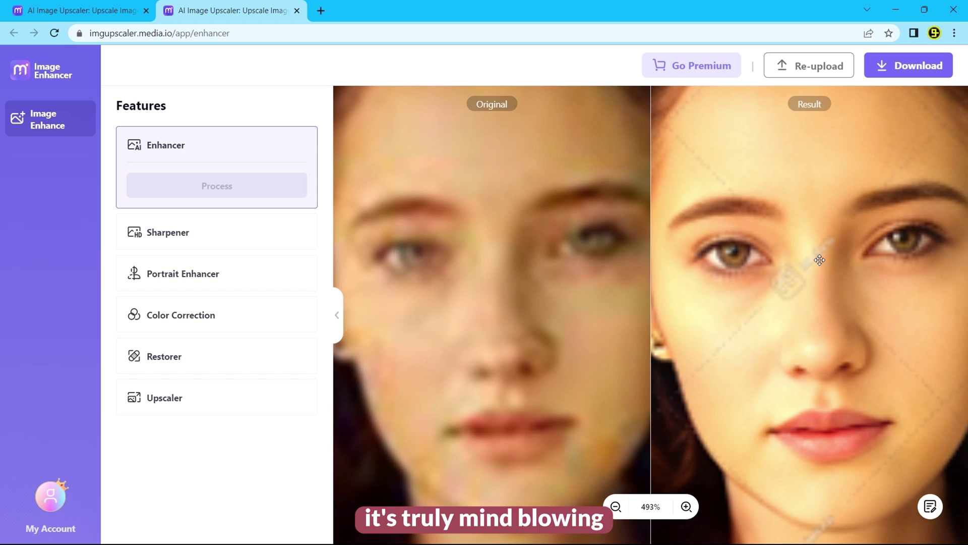
pyautogui.moveTo(819, 260)
pyautogui.mouseDown()
pyautogui.moveTo(813, 264)
pyautogui.moveTo(825, 266)
pyautogui.mouseUp()
pyautogui.scroll(-1, 814, 236)
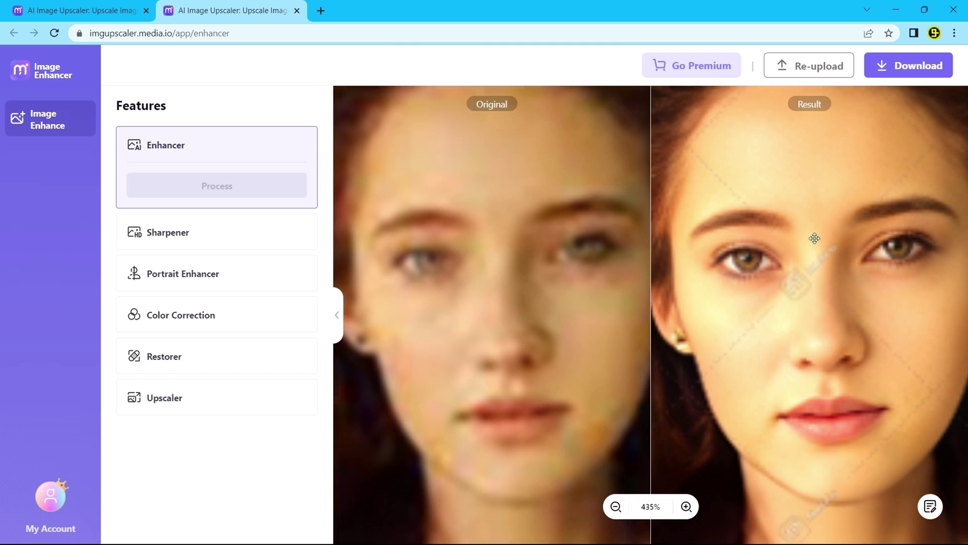
pyautogui.scroll(-1, 813, 235)
pyautogui.scroll(-1, 811, 238)
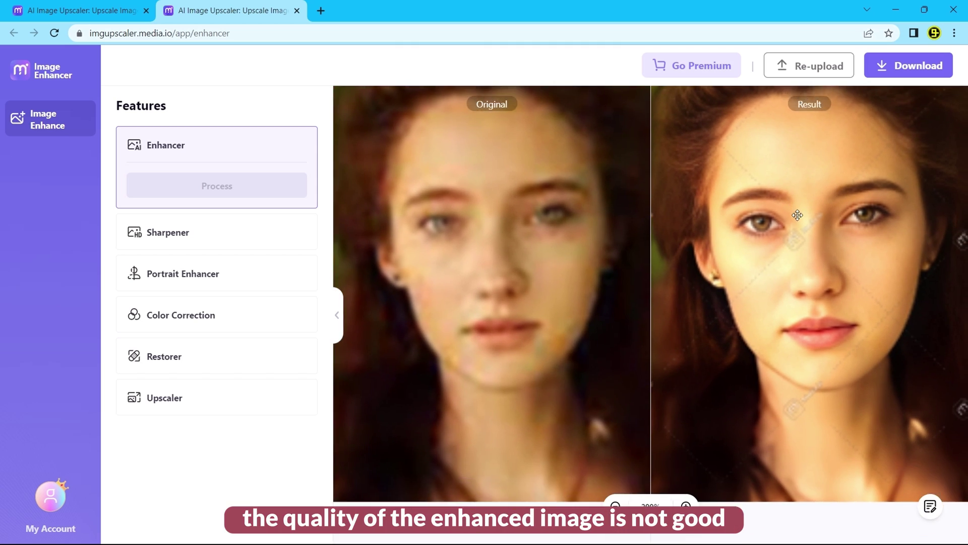
pyautogui.scroll(1, 806, 231)
pyautogui.scroll(1, 800, 220)
pyautogui.moveTo(746, 270); pyautogui.dragTo(794, 266)
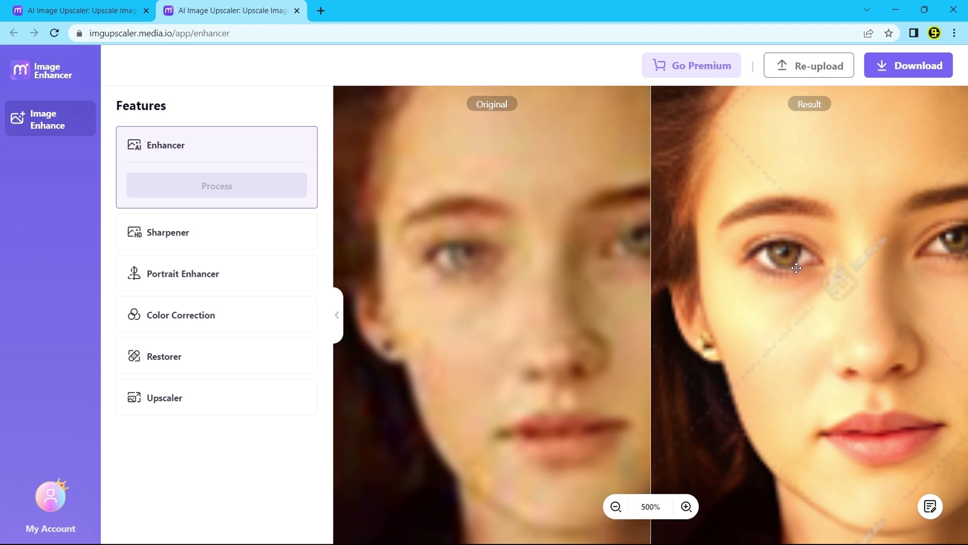
pyautogui.scroll(-1, 756, 243)
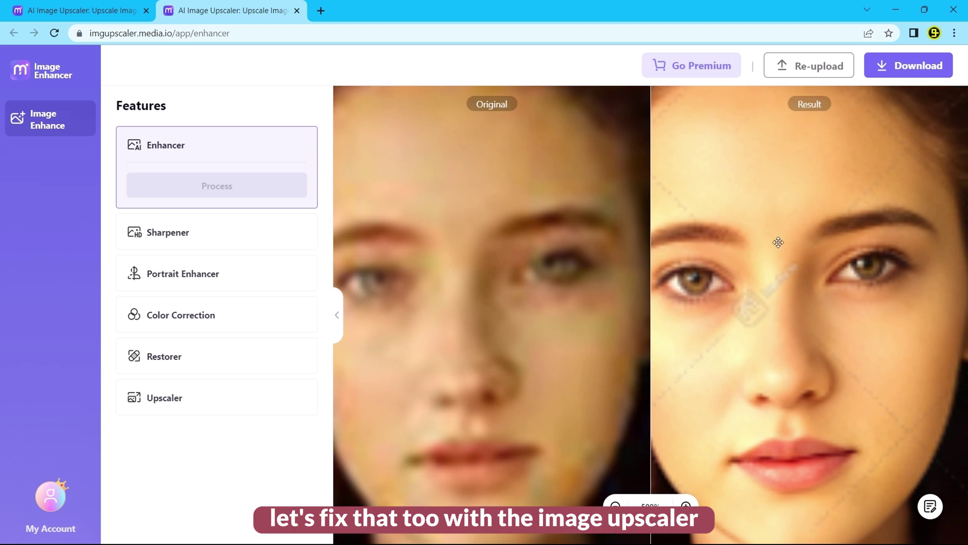
pyautogui.scroll(-1, 802, 242)
# Download the enhanced portrait without a watermark and close the viewer and success message
pyautogui.click(897, 79)
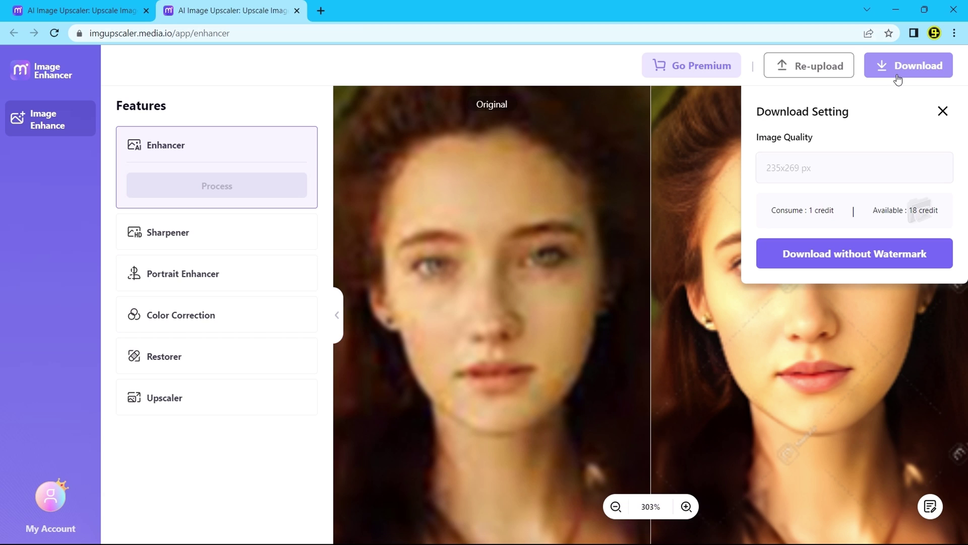
pyautogui.click(832, 254)
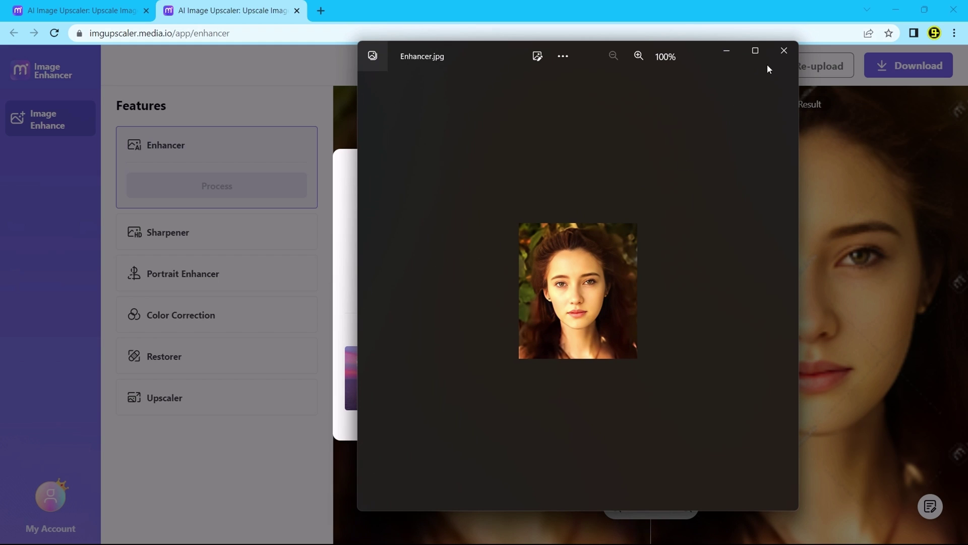
pyautogui.click(780, 53)
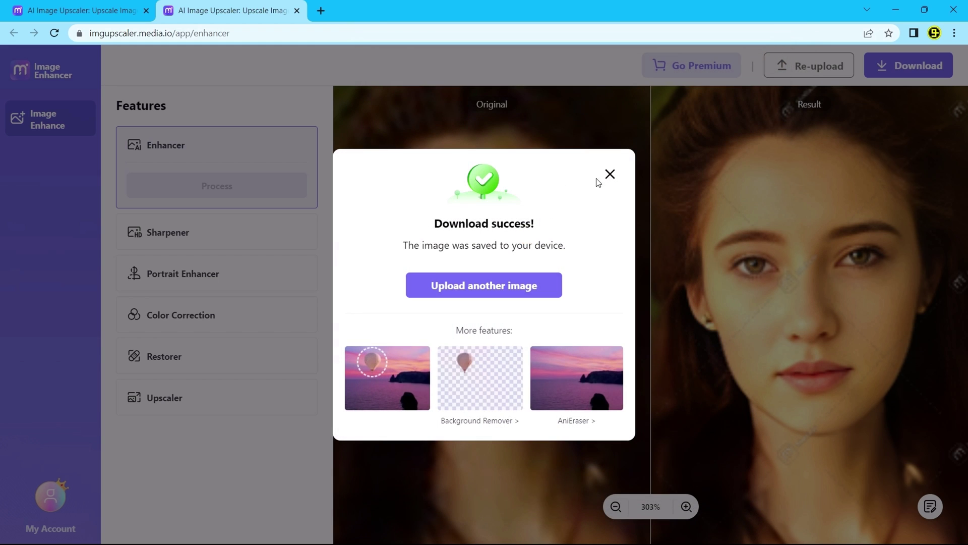
pyautogui.click(610, 175)
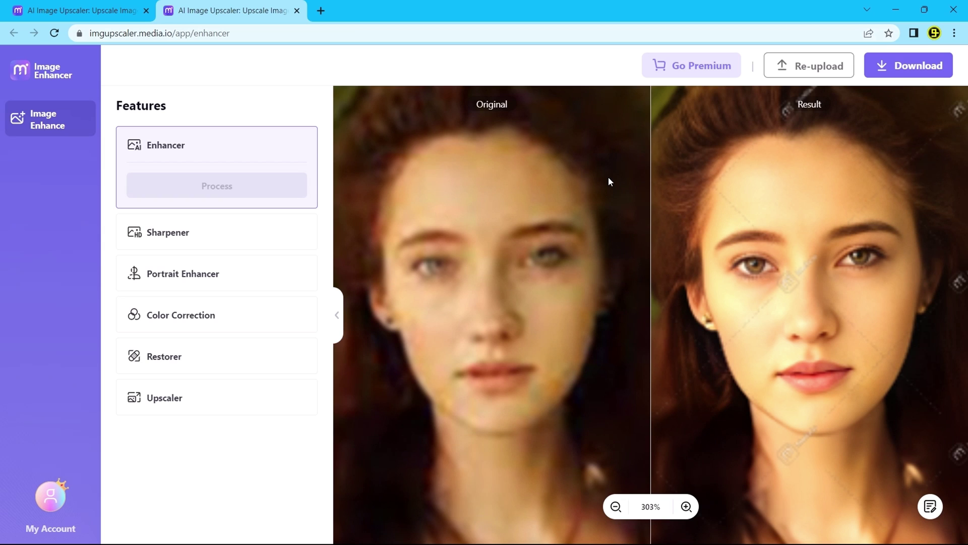
# Upload the Enhanced portrait to Upscale Image and set the scale to 8X (1880x2152 px)
pyautogui.click(84, 6)
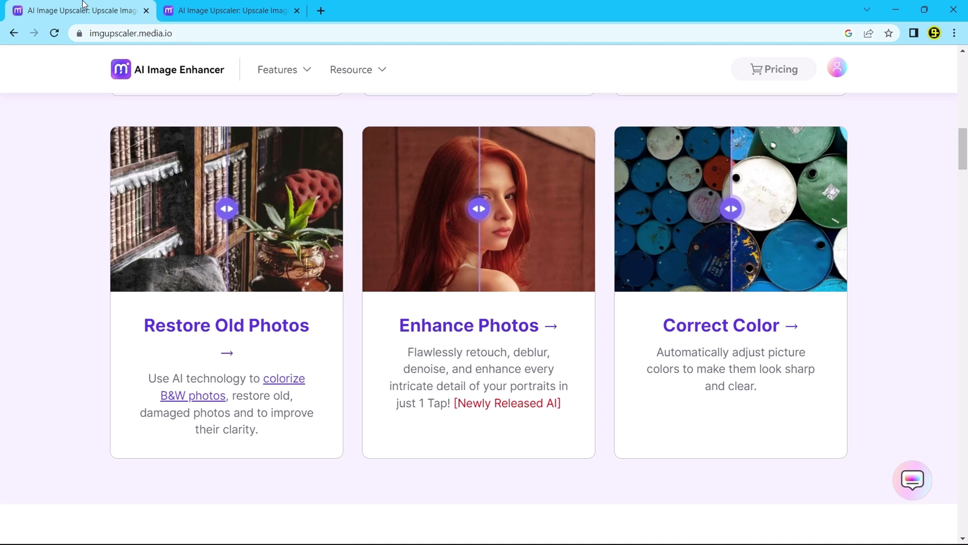
pyautogui.scroll(4, 488, 219)
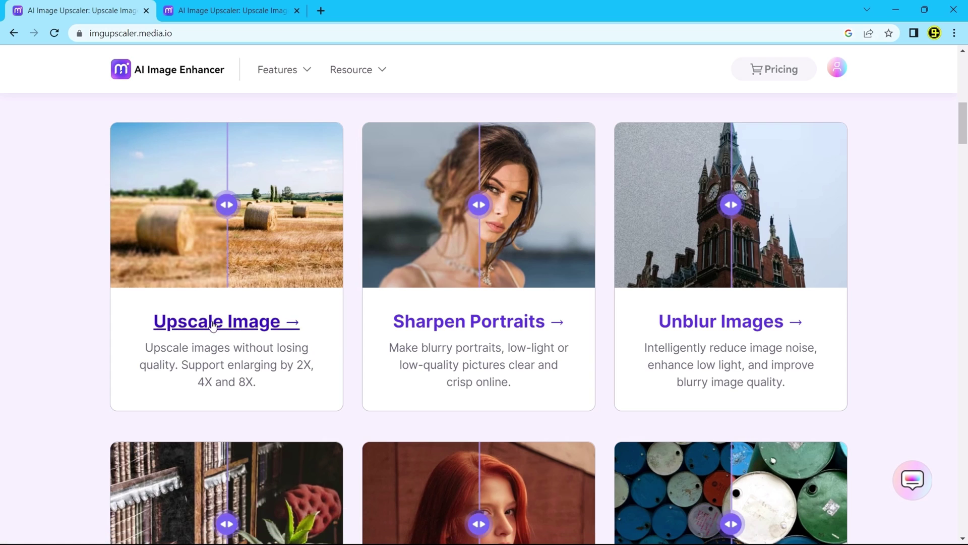
pyautogui.click(213, 324)
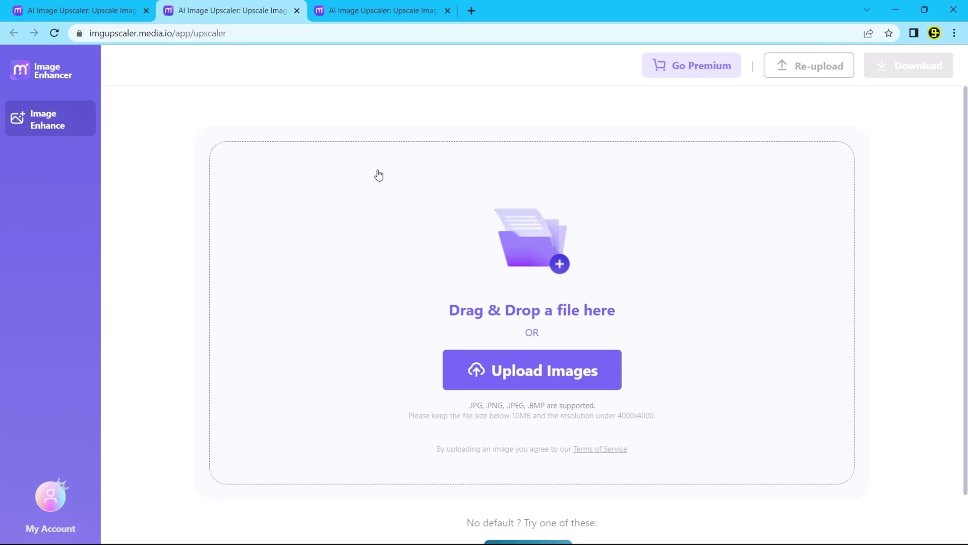
pyautogui.click(510, 368)
pyautogui.doubleClick(271, 132)
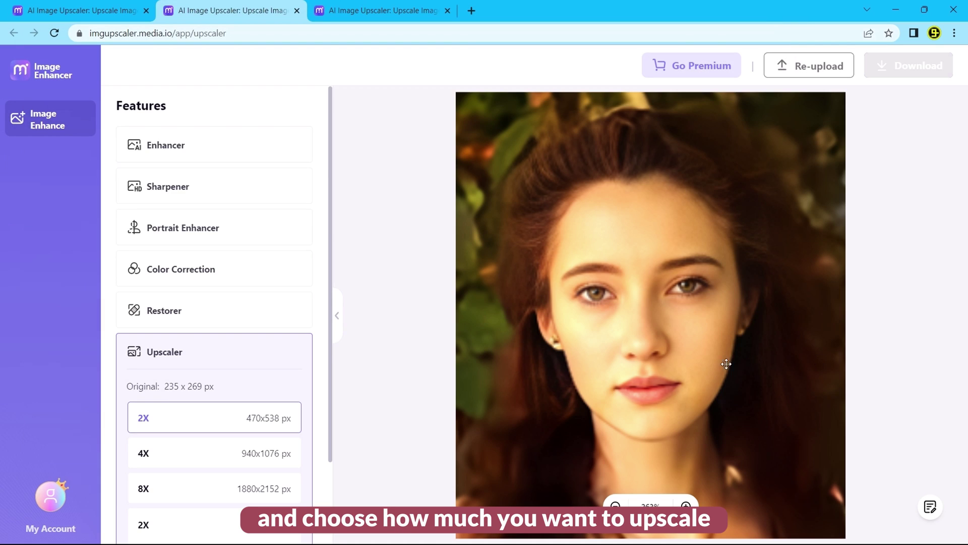
pyautogui.scroll(-3, 200, 289)
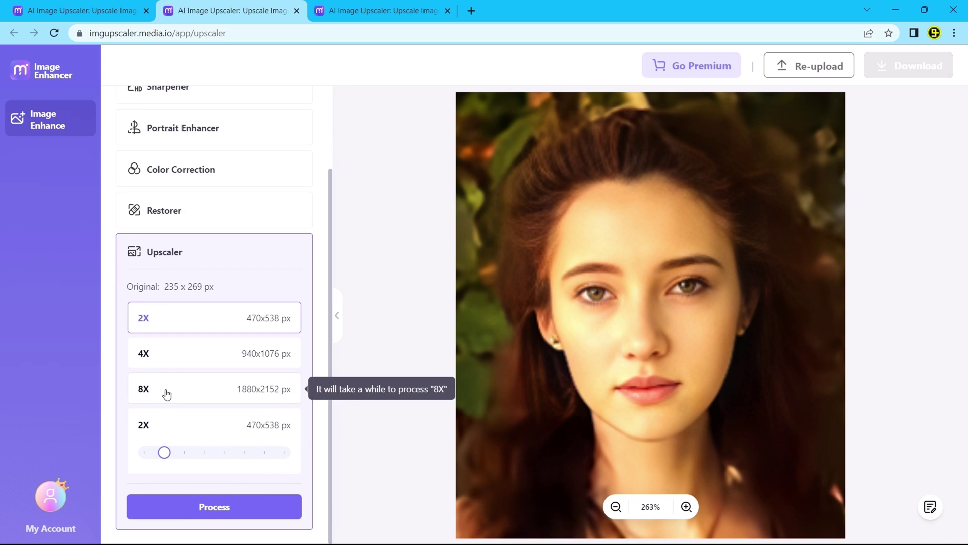
pyautogui.moveTo(164, 451); pyautogui.dragTo(284, 452)
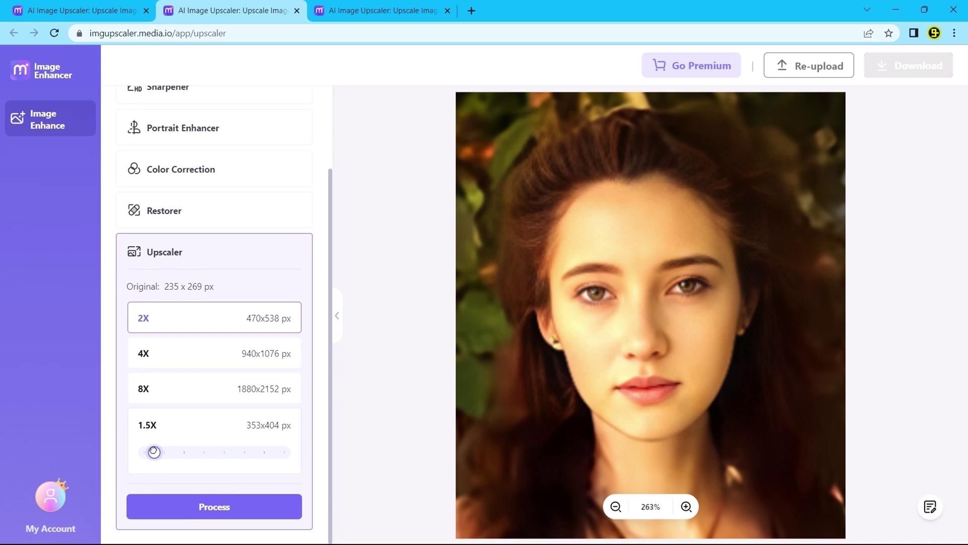
pyautogui.click(293, 447)
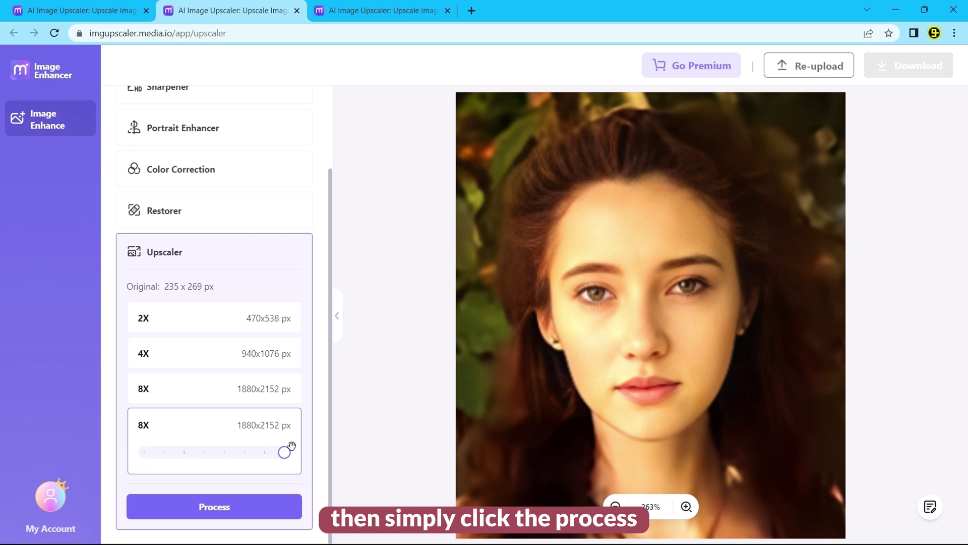
# Upscale the portrait 8X, compare it with normal upscaling, then open Sharpen Portraits
pyautogui.click(223, 502)
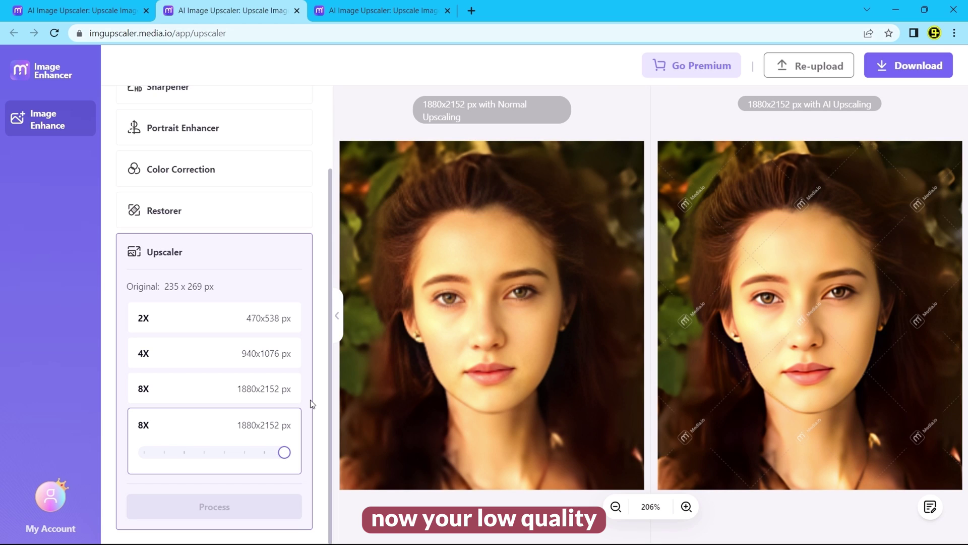
pyautogui.scroll(2, 838, 340)
pyautogui.scroll(1, 838, 340)
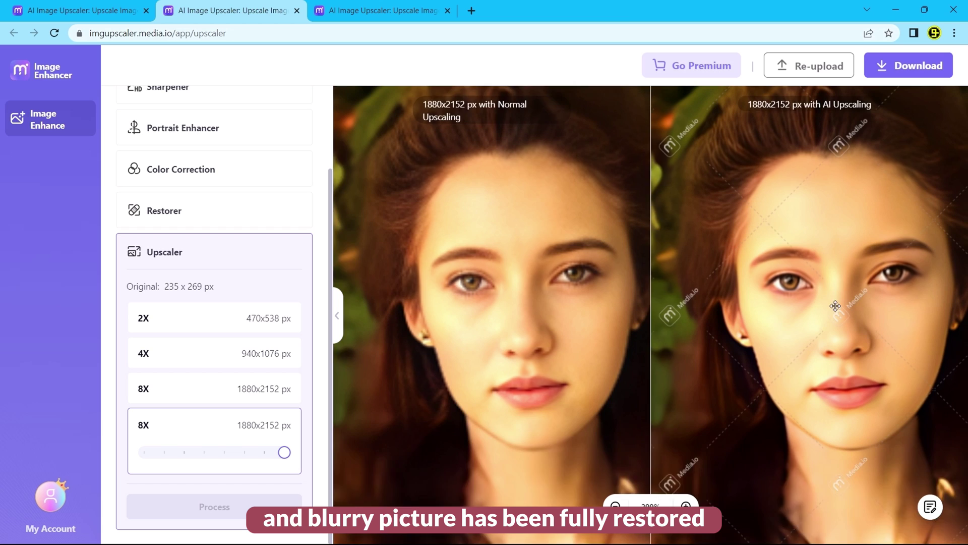
pyautogui.moveTo(835, 383); pyautogui.dragTo(829, 309)
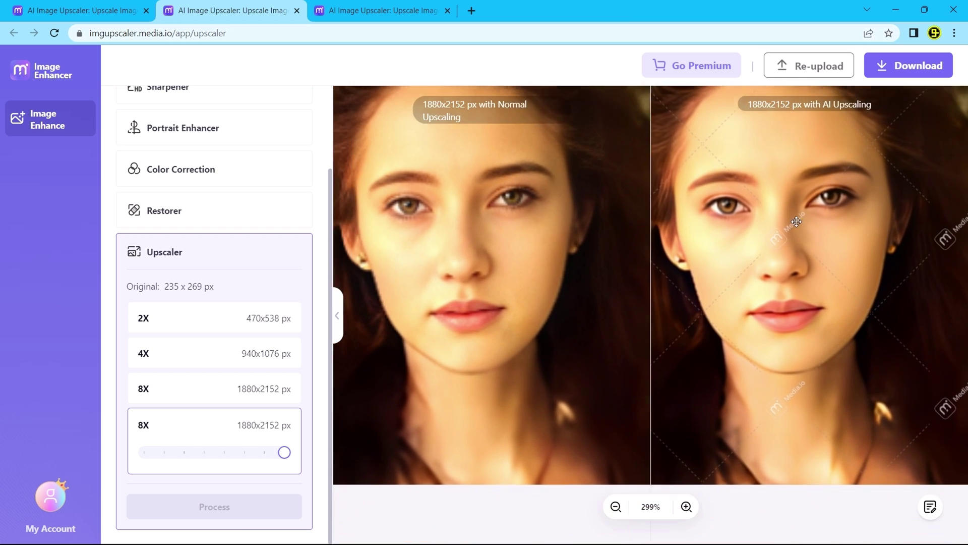
pyautogui.scroll(-3, 838, 338)
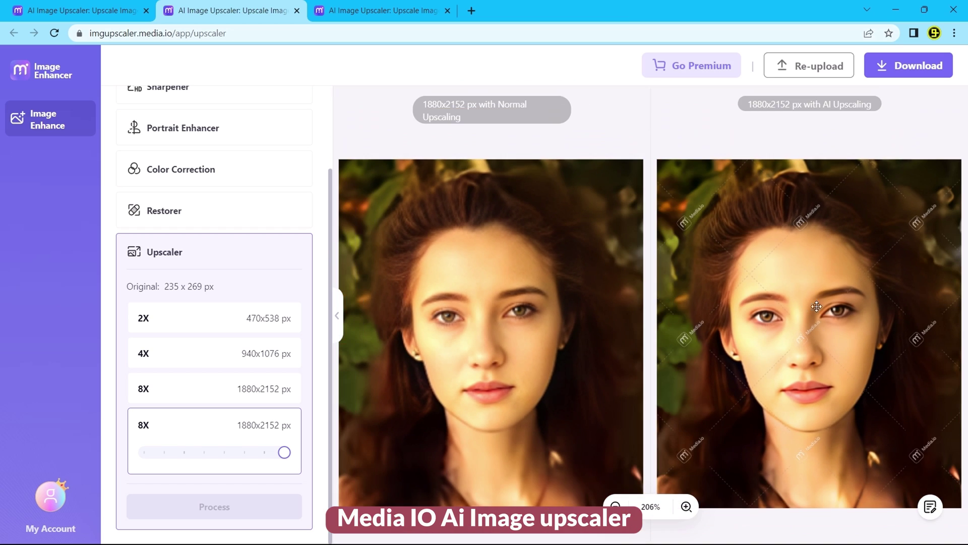
pyautogui.moveTo(732, 309); pyautogui.dragTo(808, 317)
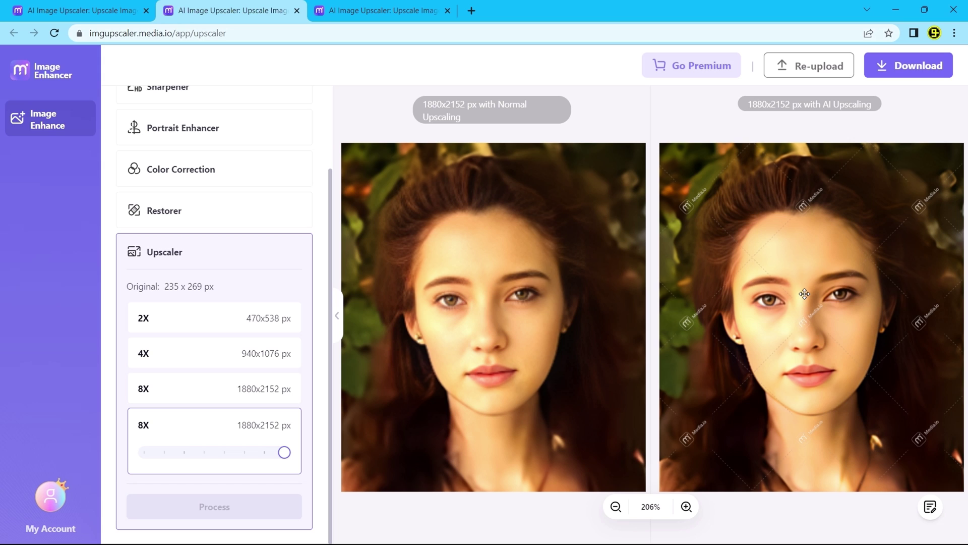
pyautogui.click(141, 8)
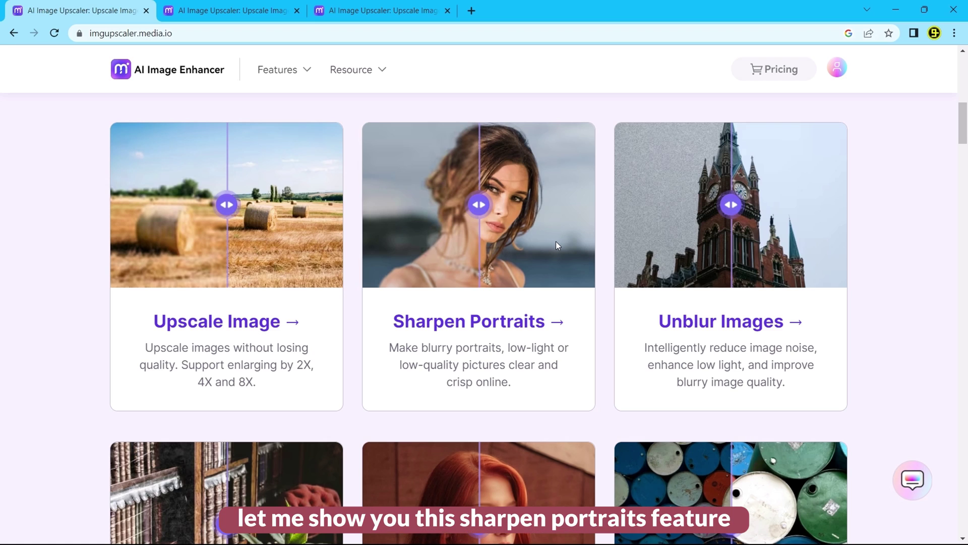
pyautogui.click(508, 323)
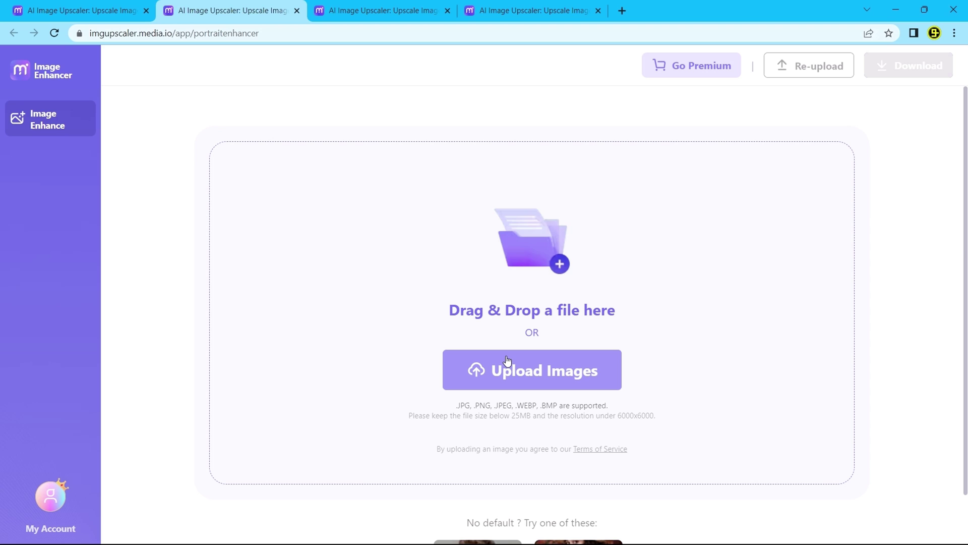
# Upload the Portrait enhancer selfie
pyautogui.click(507, 362)
pyautogui.click(417, 143)
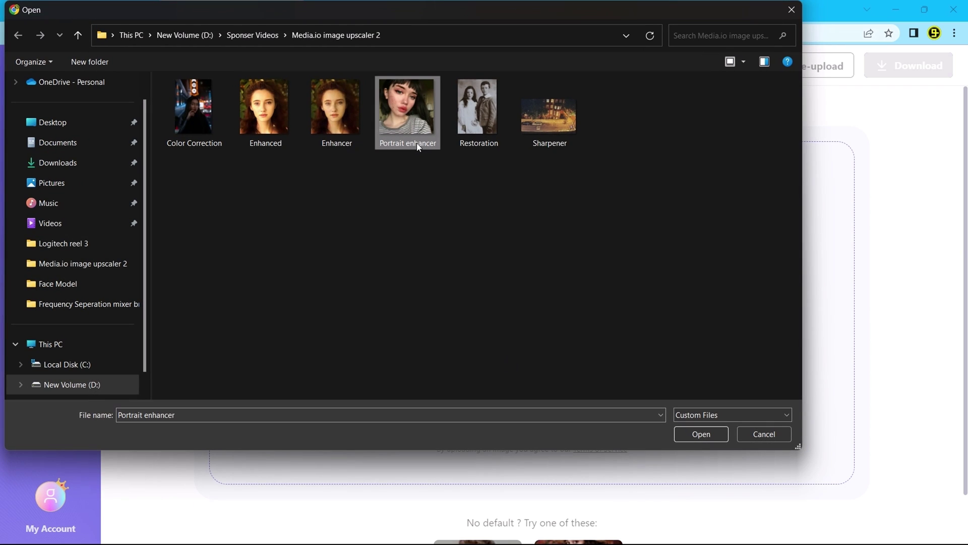
pyautogui.click(699, 433)
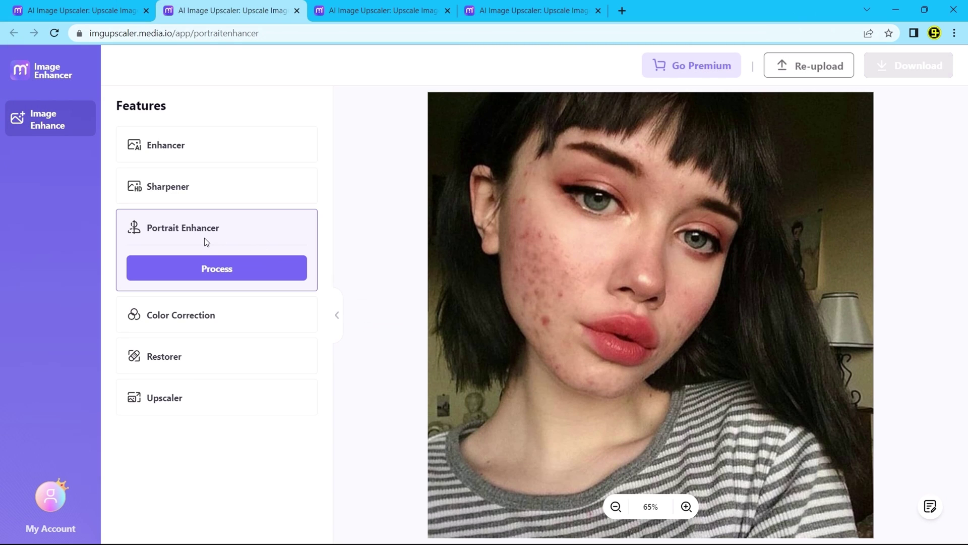
pyautogui.scroll(3, 606, 253)
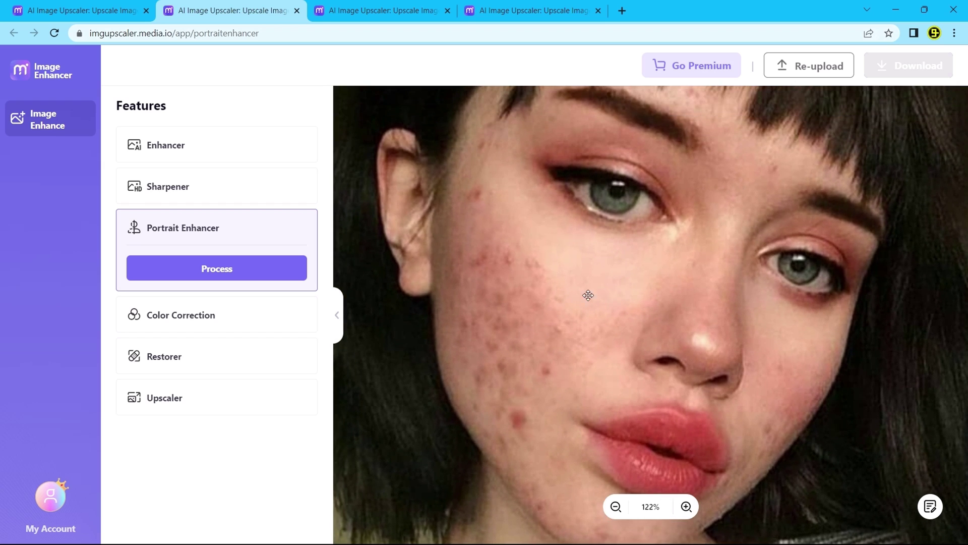
pyautogui.scroll(-2, 733, 250)
pyautogui.scroll(-1, 733, 250)
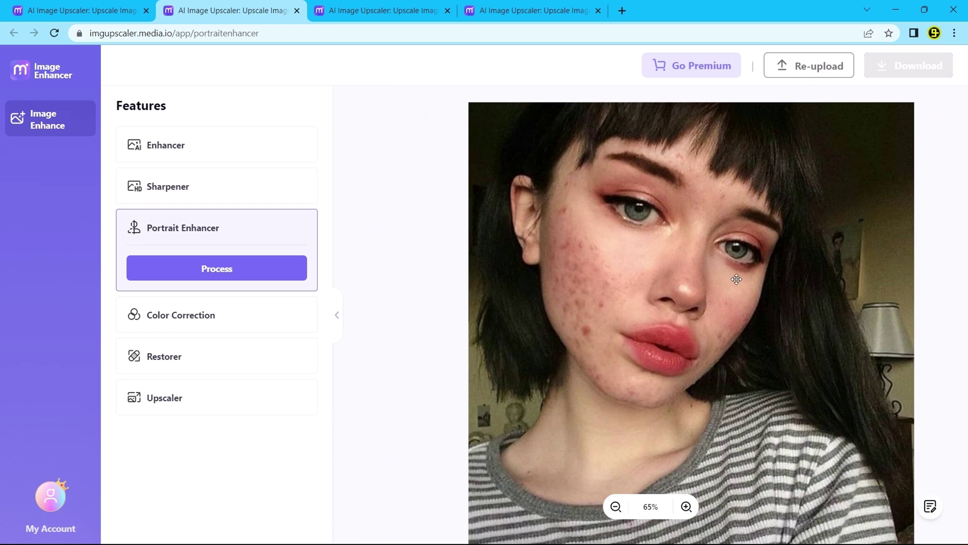
# Run portrait enhancement and pan the comparison over the eyes, lips and chin
pyautogui.click(200, 273)
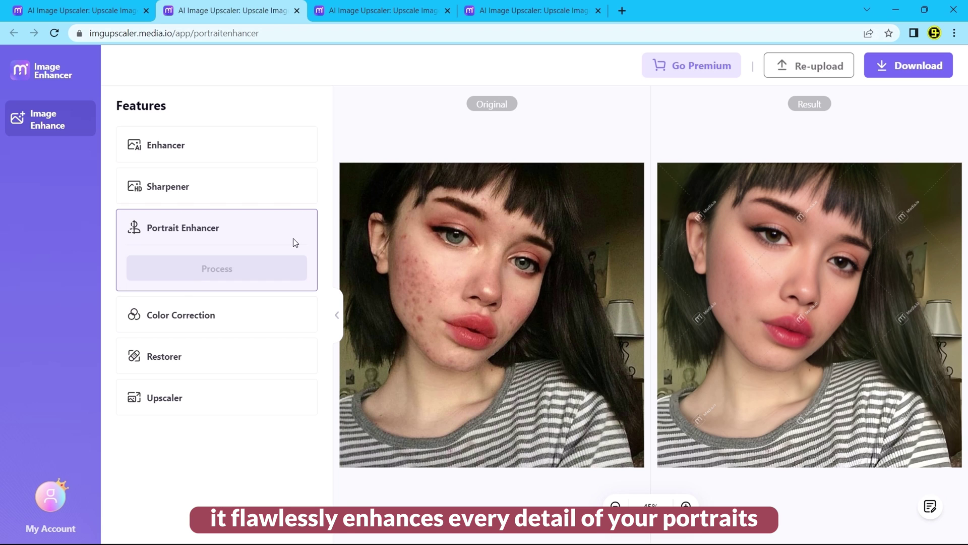
pyautogui.scroll(3, 633, 302)
pyautogui.scroll(2, 778, 328)
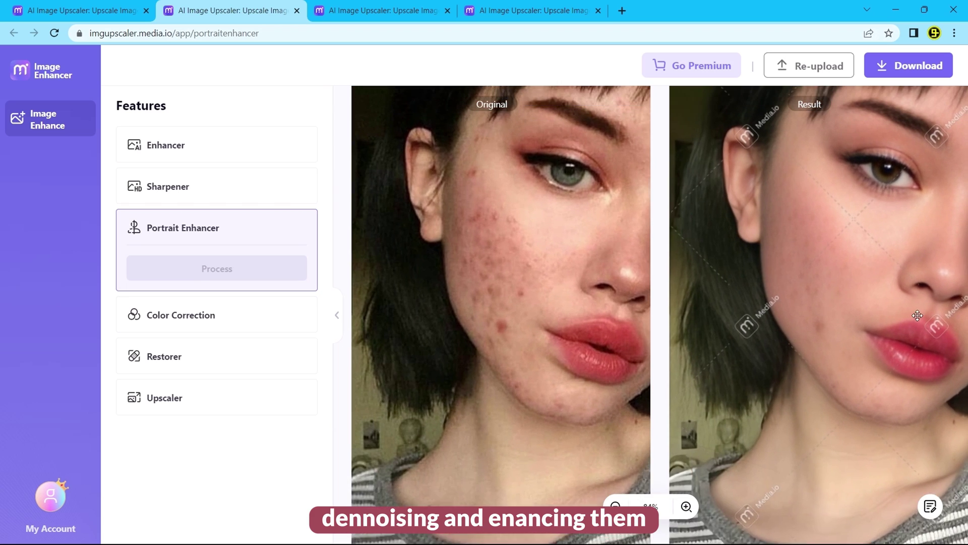
pyautogui.scroll(-2, 411, 255)
pyautogui.scroll(2, 681, 257)
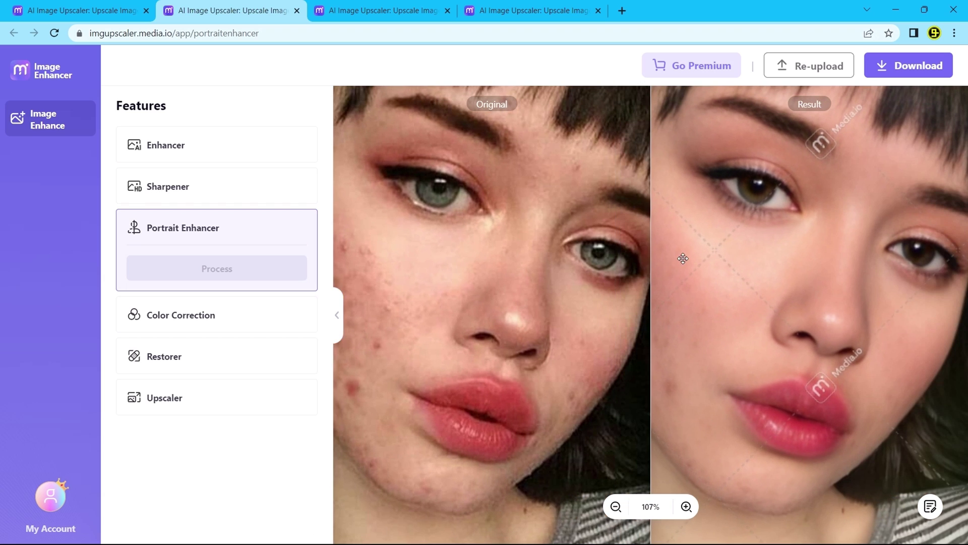
pyautogui.moveTo(833, 236)
pyautogui.mouseDown()
pyautogui.moveTo(800, 372)
pyautogui.moveTo(819, 199)
pyautogui.mouseUp()
pyautogui.moveTo(831, 320)
pyautogui.mouseDown()
pyautogui.moveTo(820, 283)
pyautogui.moveTo(787, 288)
pyautogui.mouseUp()
pyautogui.scroll(-2, 814, 327)
pyautogui.scroll(-2, 795, 302)
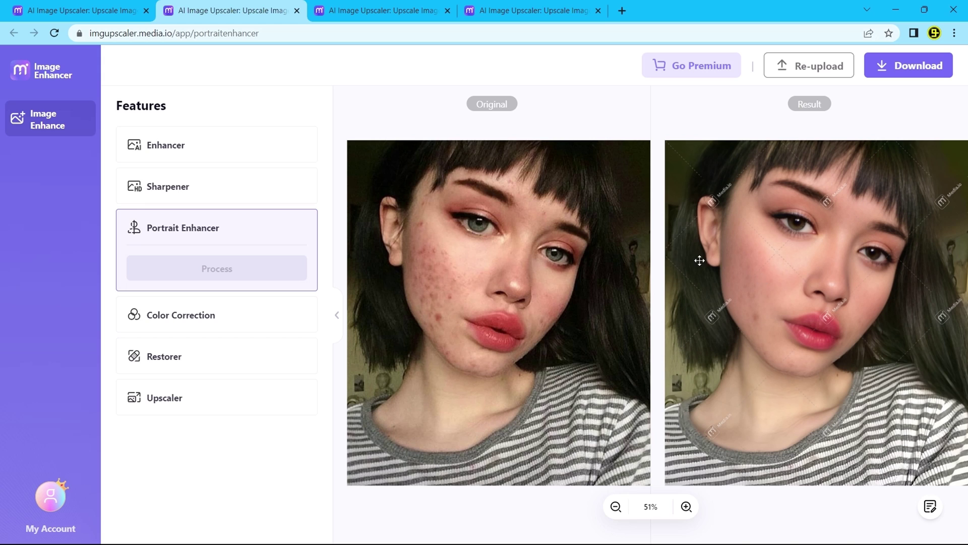
# Open the unblur tool from the homepage and upload the Sharpener image
pyautogui.click(50, 4)
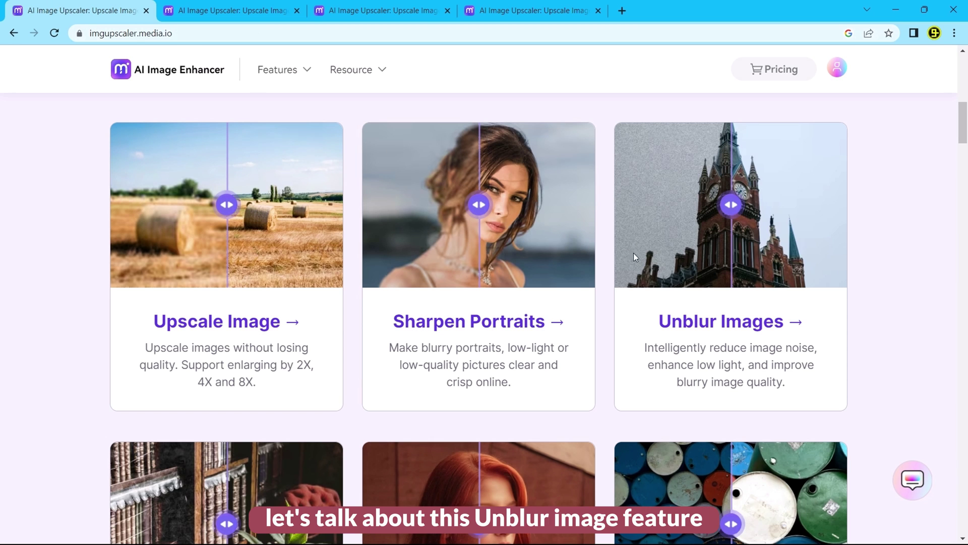
pyautogui.click(702, 323)
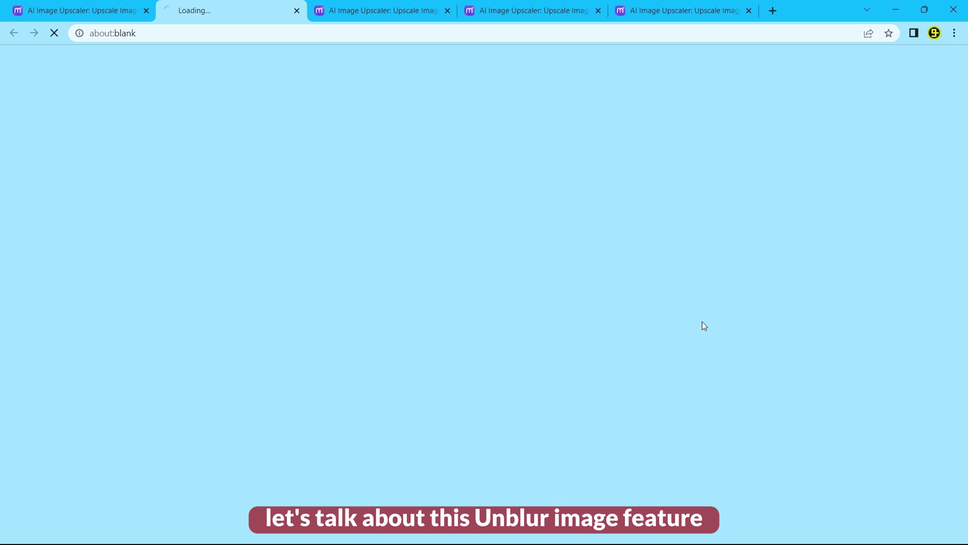
pyautogui.click(520, 370)
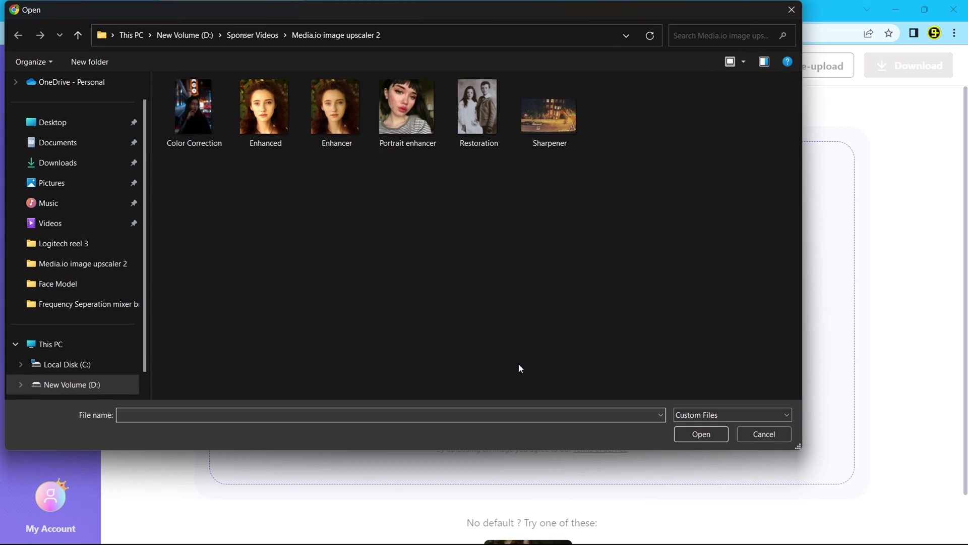
pyautogui.click(549, 134)
pyautogui.click(696, 437)
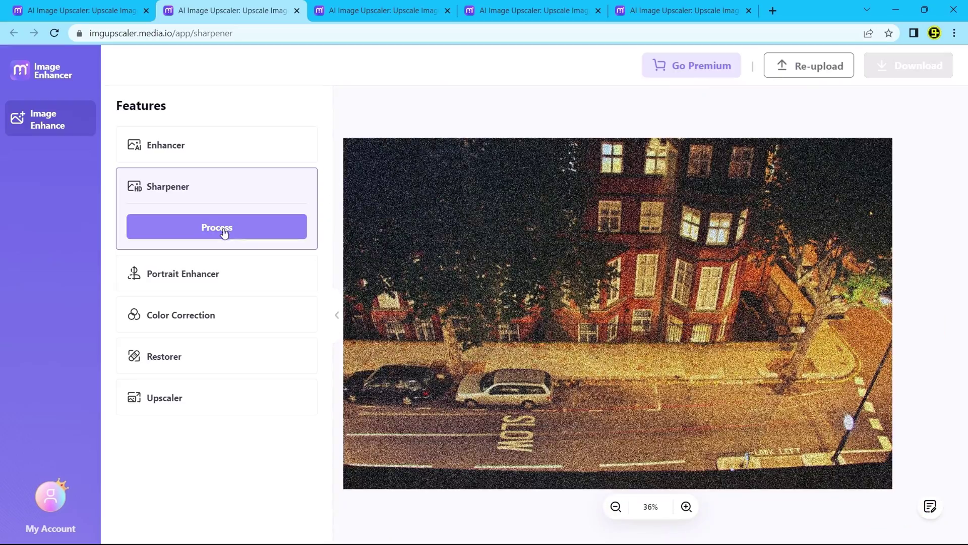
# Sharpen the noisy street photo, inspect the dark car, and return to the landing page
pyautogui.click(216, 227)
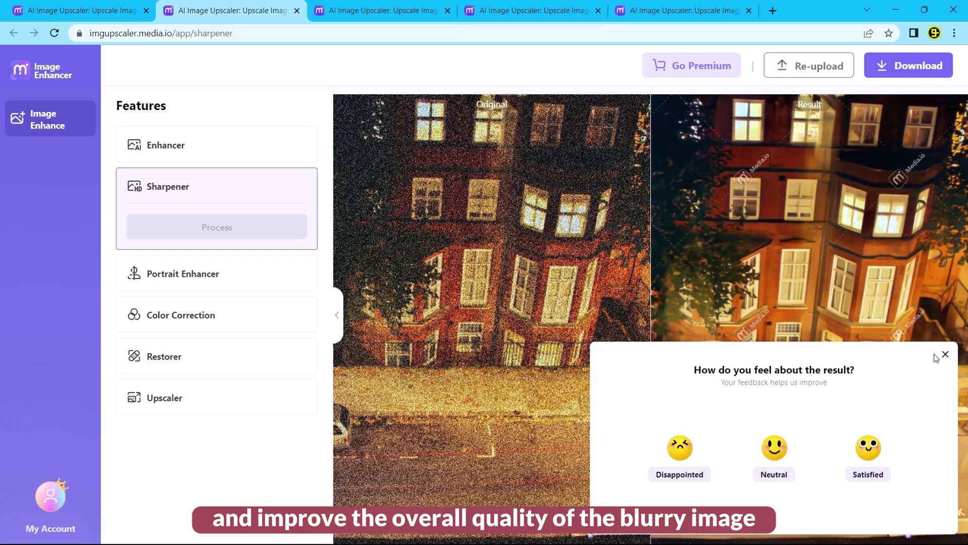
pyautogui.click(945, 354)
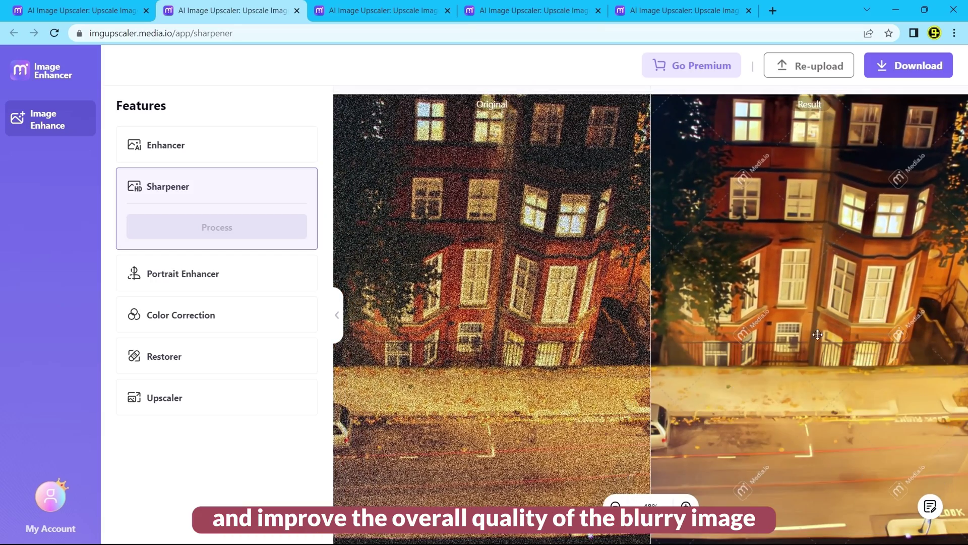
pyautogui.scroll(1, 754, 281)
pyautogui.scroll(1, 780, 279)
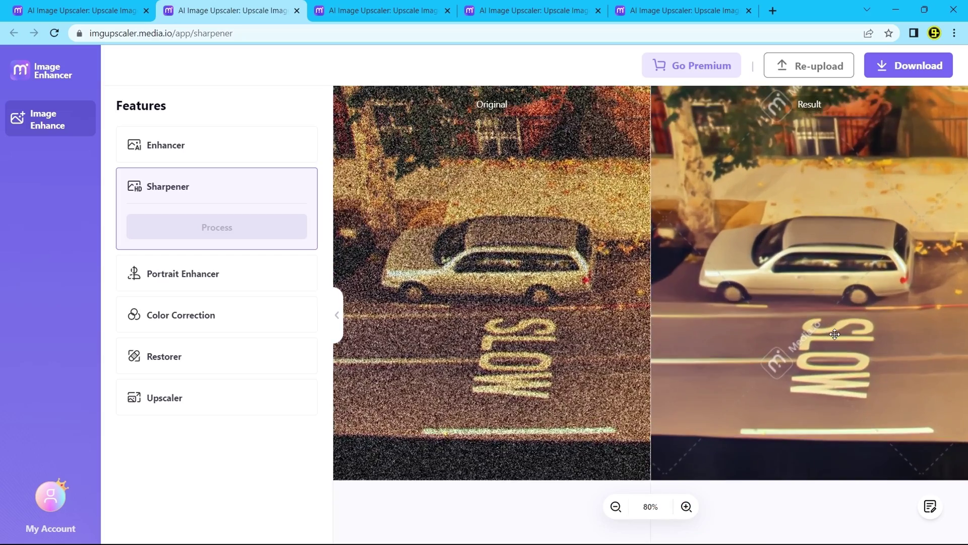
pyautogui.scroll(1, 810, 279)
pyautogui.scroll(1, 835, 278)
pyautogui.moveTo(835, 278)
pyautogui.mouseDown()
pyautogui.moveTo(755, 270)
pyautogui.moveTo(850, 357)
pyautogui.mouseUp()
pyautogui.scroll(-1, 850, 357)
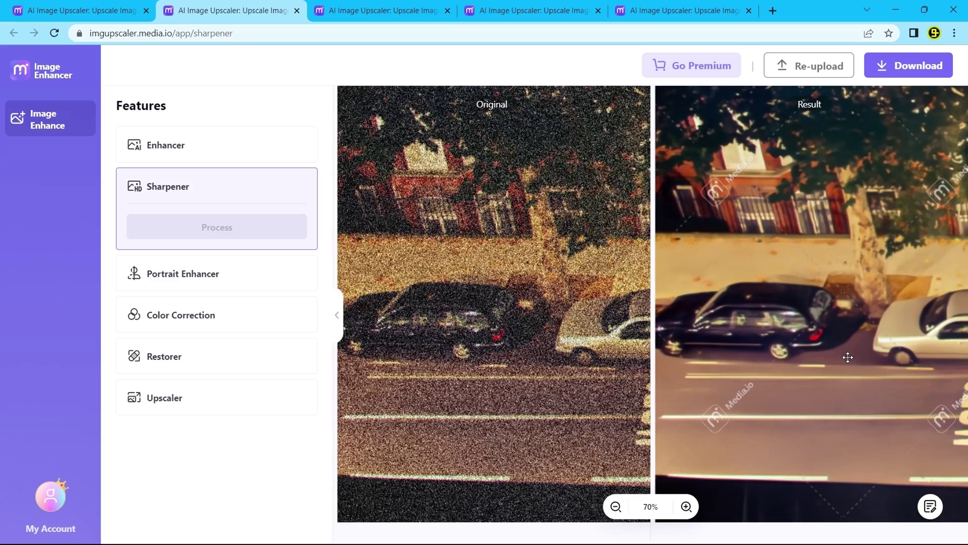
pyautogui.scroll(-3, 850, 357)
pyautogui.scroll(-1, 850, 355)
pyautogui.scroll(-2, 722, 360)
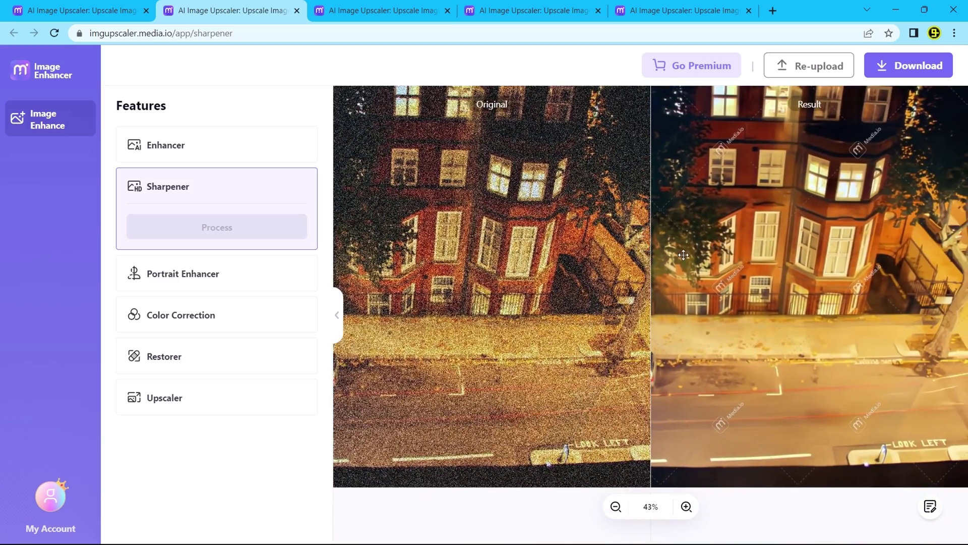
pyautogui.scroll(-2, 732, 270)
pyautogui.scroll(-1, 733, 269)
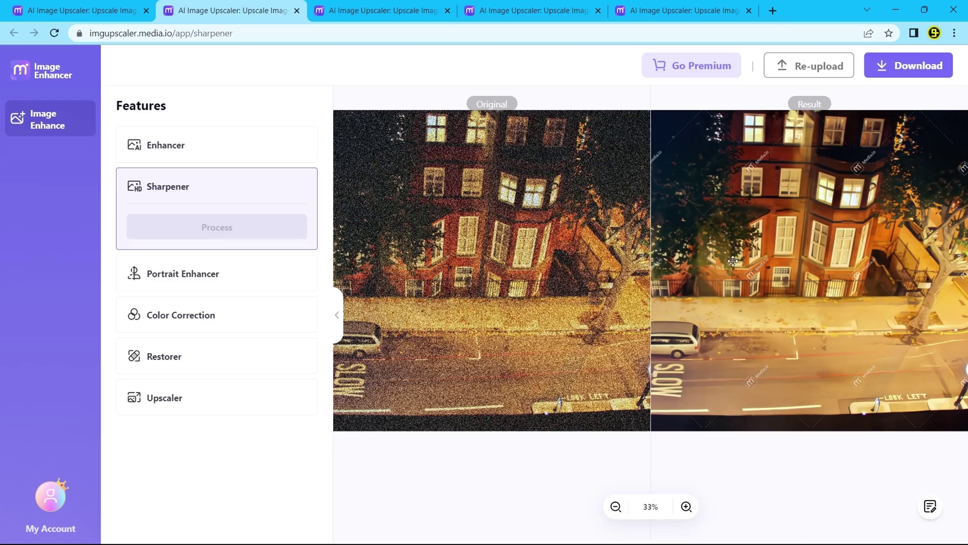
pyautogui.click(40, 6)
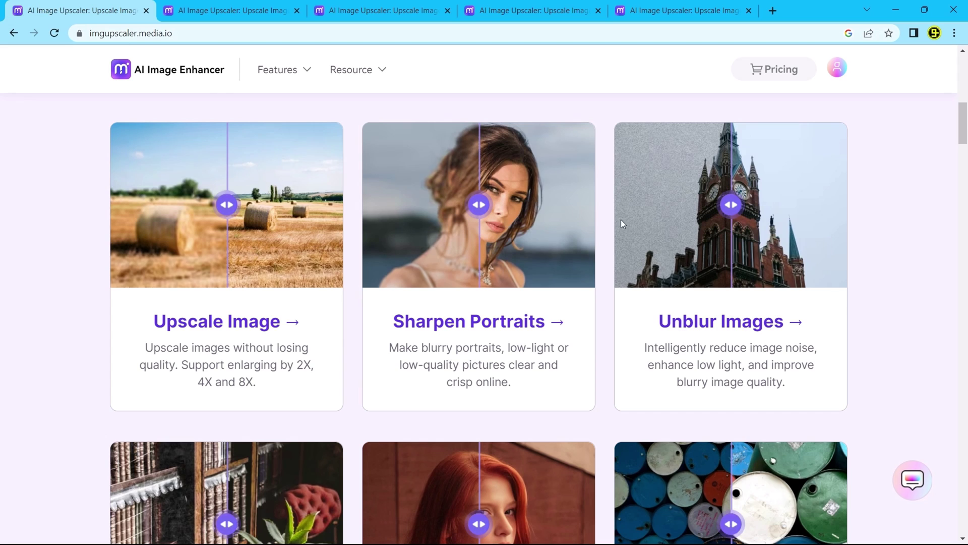
pyautogui.scroll(-1, 622, 224)
pyautogui.scroll(-2, 648, 242)
pyautogui.scroll(1, 648, 243)
pyautogui.scroll(-1, 647, 245)
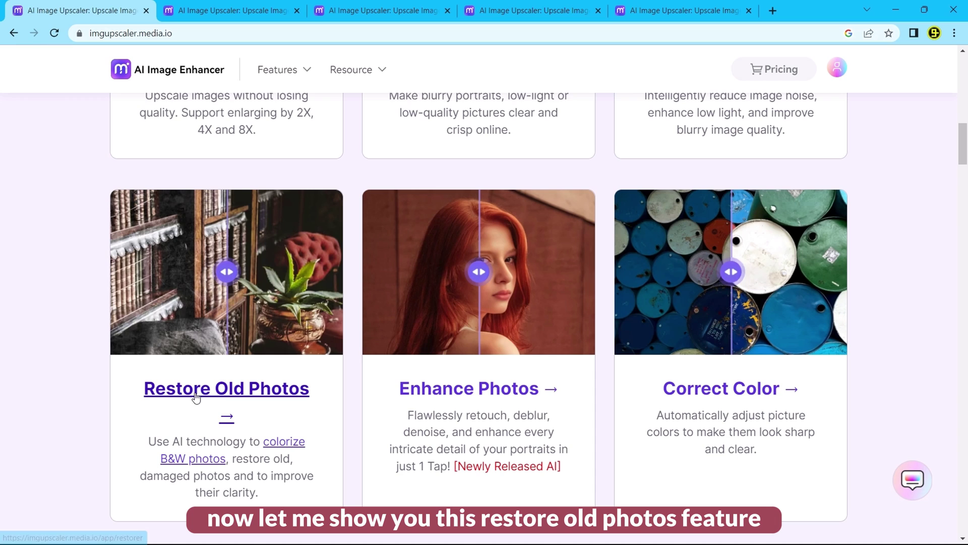
# Upload the Restoration photo into Restore Old Photos
pyautogui.click(223, 388)
pyautogui.click(529, 365)
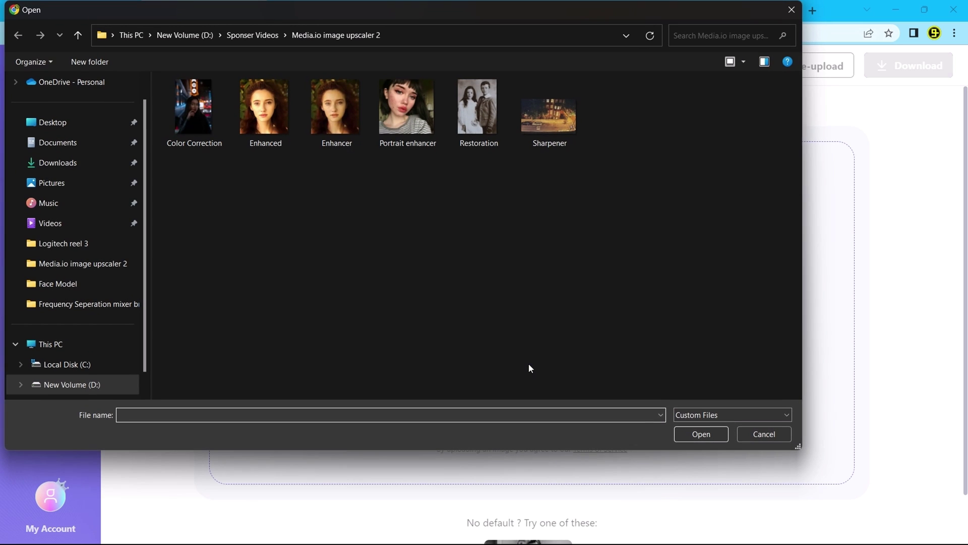
pyautogui.click(483, 126)
pyautogui.click(694, 434)
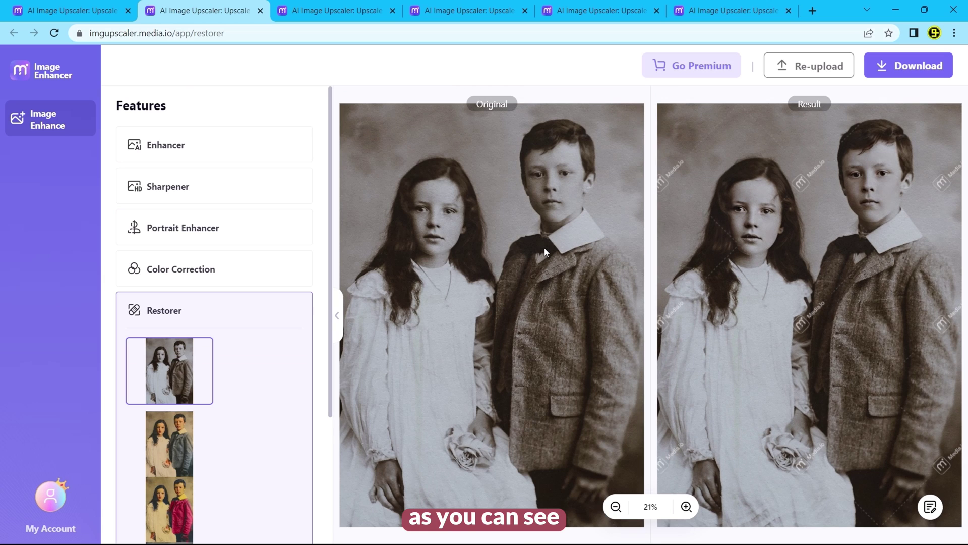
pyautogui.scroll(3, 858, 211)
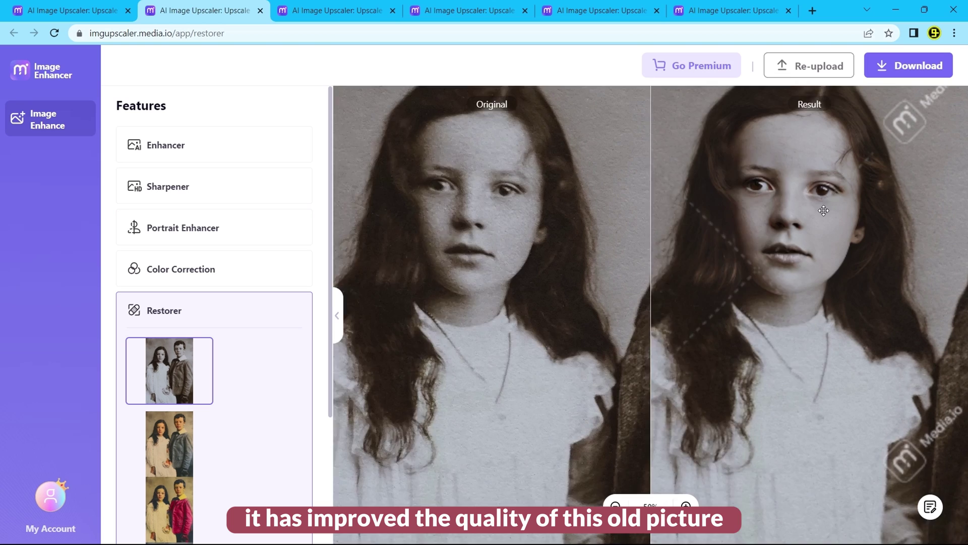
pyautogui.scroll(2, 814, 209)
pyautogui.scroll(-2, 815, 210)
pyautogui.scroll(-1, 187, 366)
# Try the colour variations and settle on the boy in a red jacket
pyautogui.click(187, 371)
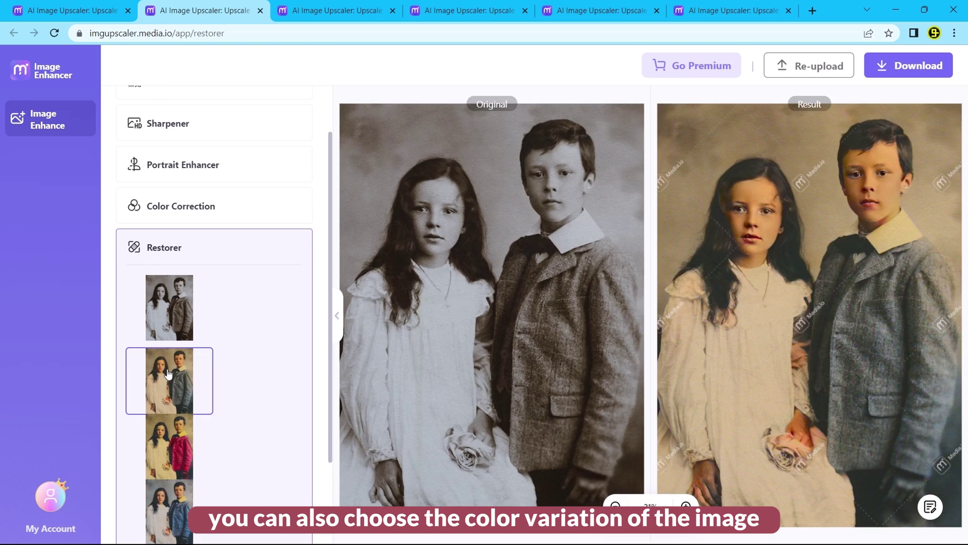
pyautogui.scroll(-2, 316, 397)
pyautogui.click(170, 333)
pyautogui.click(170, 399)
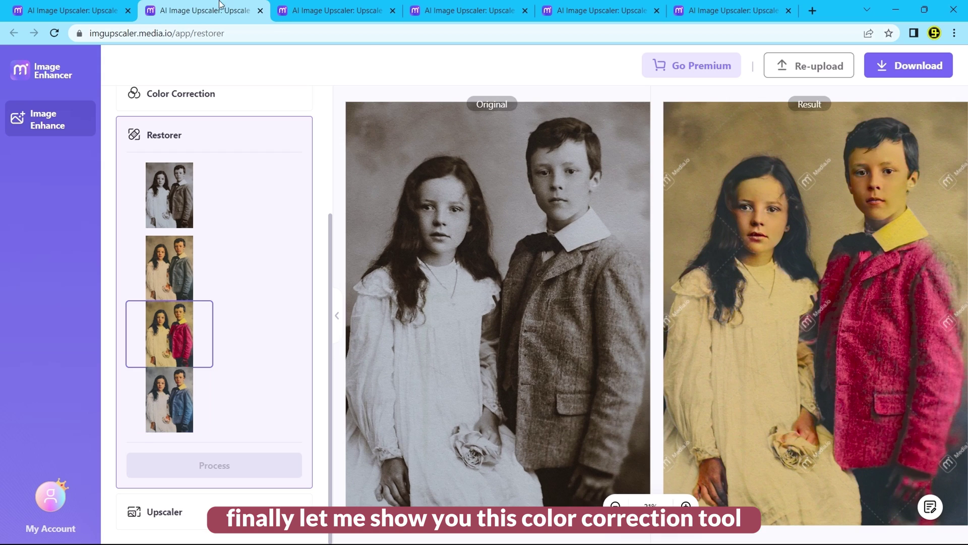
# Run Correct Color on the night portrait of the woman in glasses and dismiss the feedback prompt
pyautogui.click(86, 9)
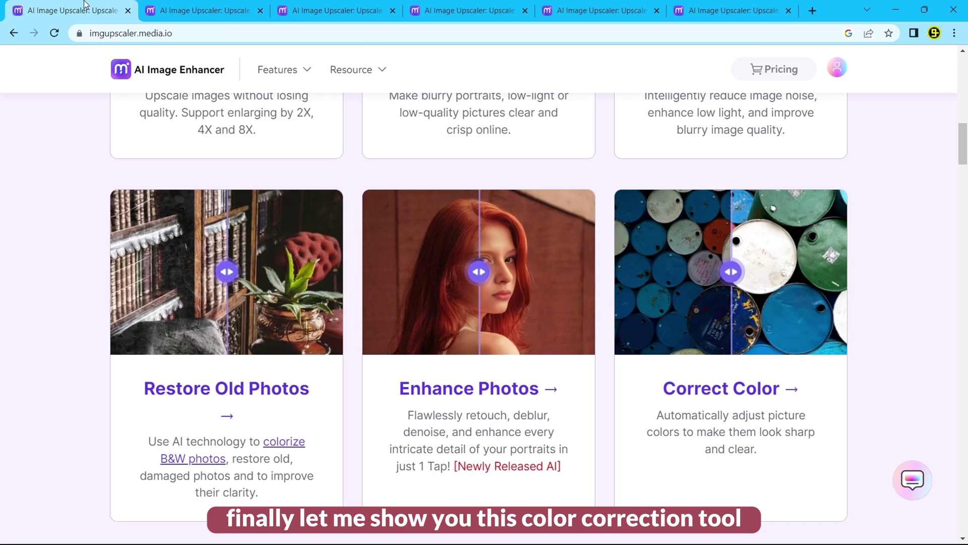
pyautogui.click(735, 393)
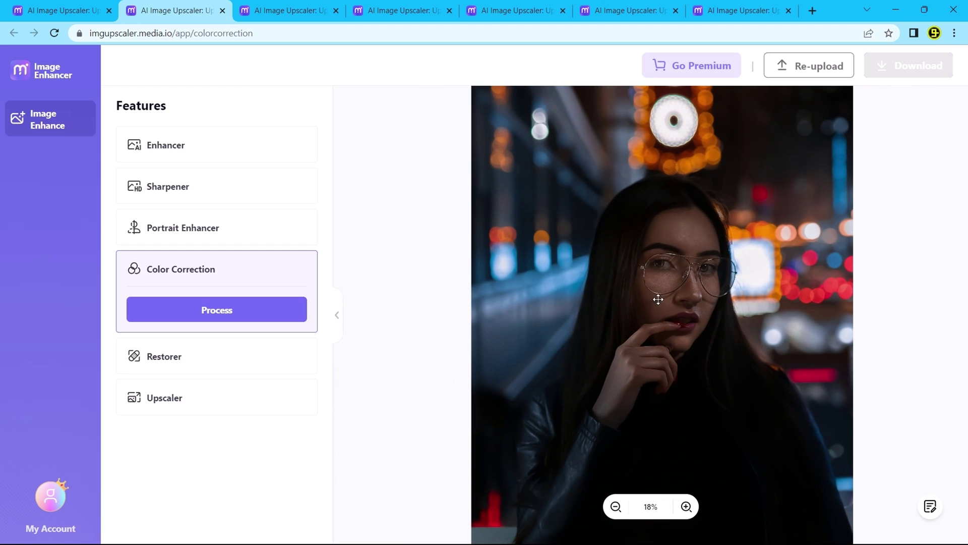
pyautogui.click(203, 311)
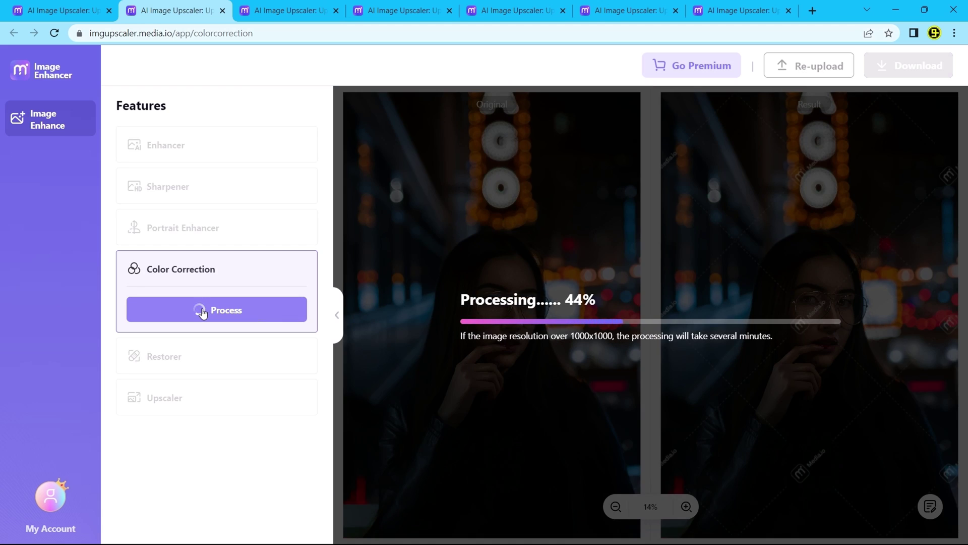
pyautogui.scroll(3, 913, 287)
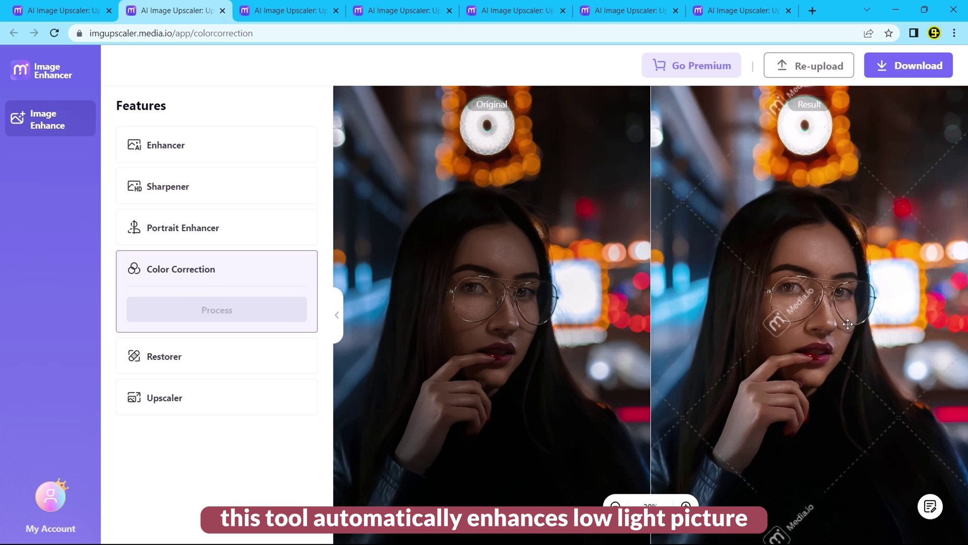
pyautogui.scroll(3, 854, 295)
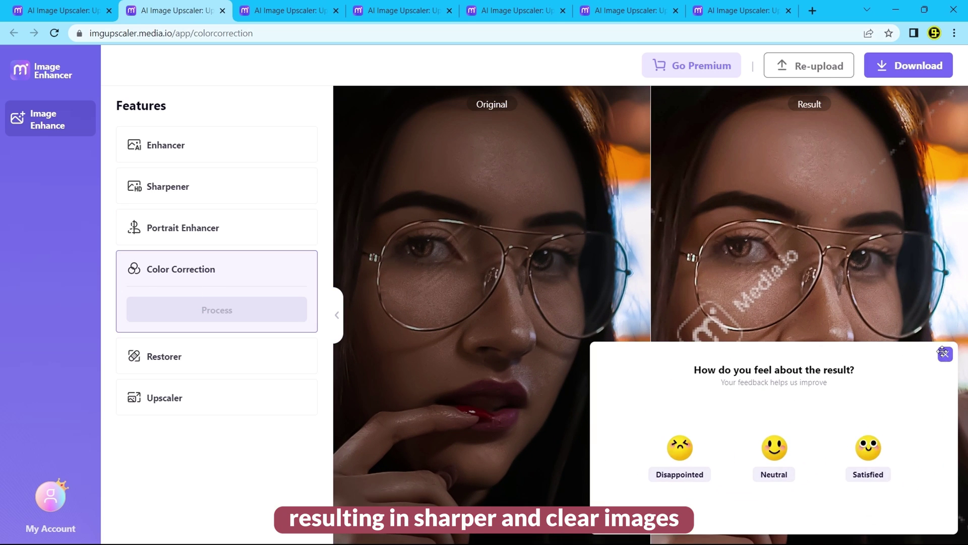
pyautogui.click(944, 353)
pyautogui.scroll(-2, 755, 321)
pyautogui.scroll(3, 756, 322)
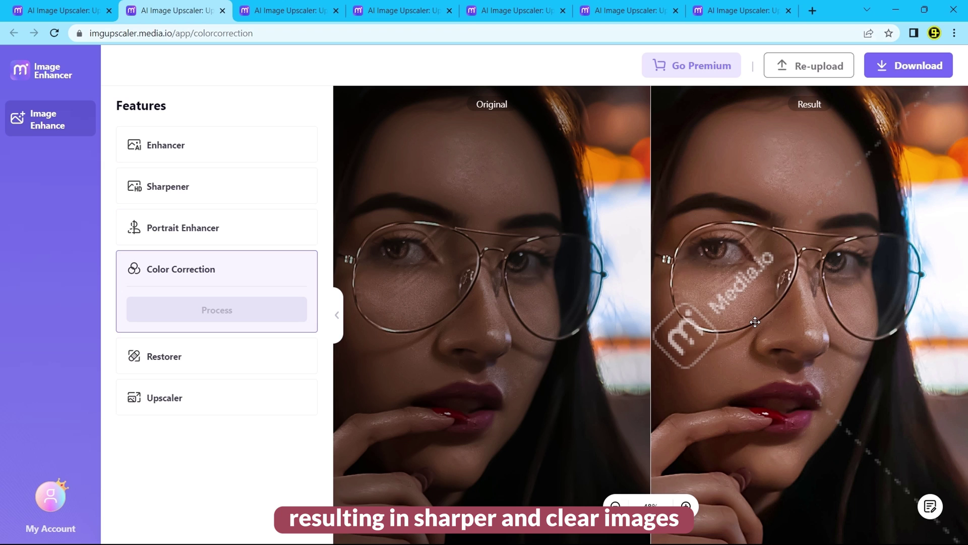
pyautogui.scroll(-2, 796, 304)
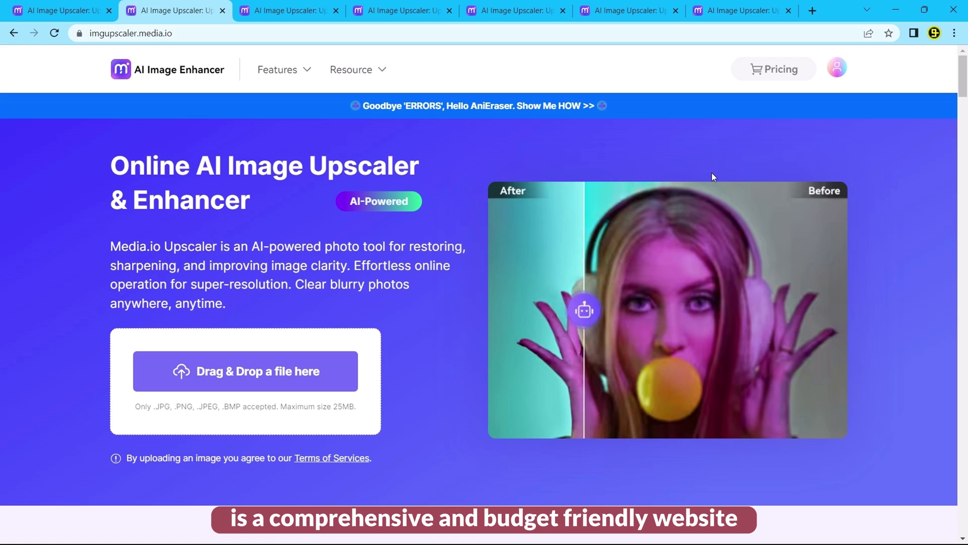
pyautogui.scroll(-1, 712, 173)
pyautogui.scroll(-1, 712, 173)
pyautogui.scroll(-2, 712, 172)
pyautogui.scroll(-1, 712, 172)
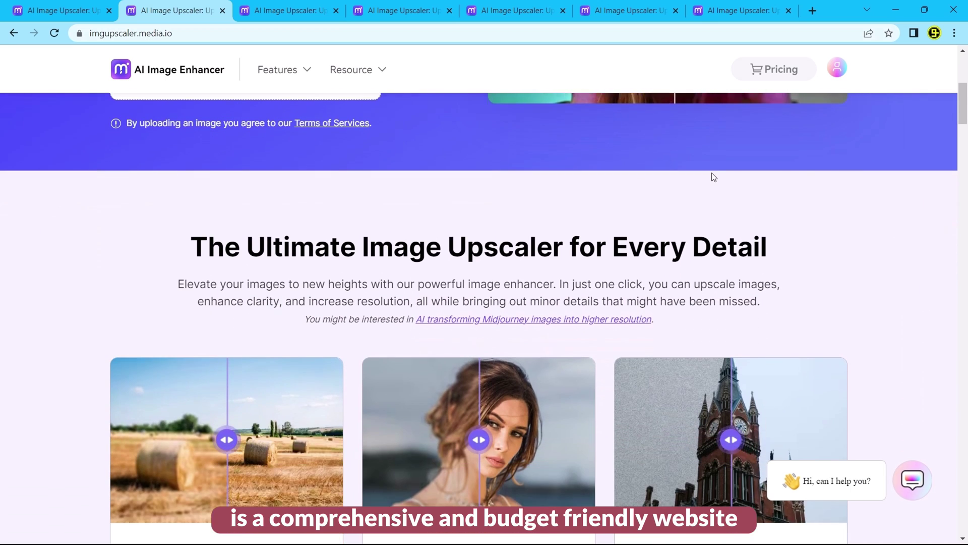
pyautogui.scroll(-2, 712, 172)
pyautogui.scroll(-1, 713, 172)
pyautogui.scroll(-2, 712, 172)
pyautogui.scroll(-2, 712, 175)
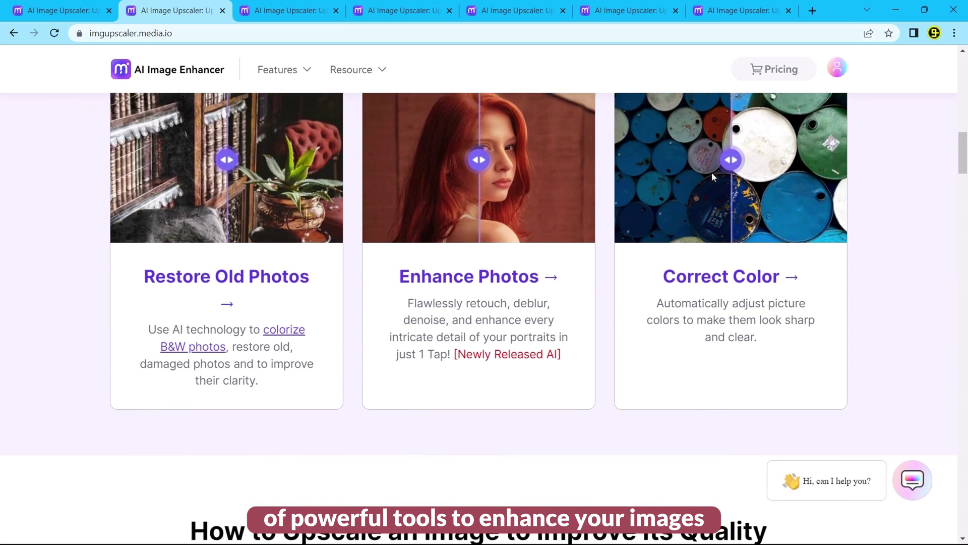
pyautogui.scroll(-2, 712, 176)
pyautogui.scroll(-2, 712, 177)
pyautogui.scroll(-2, 712, 176)
pyautogui.scroll(-1, 713, 175)
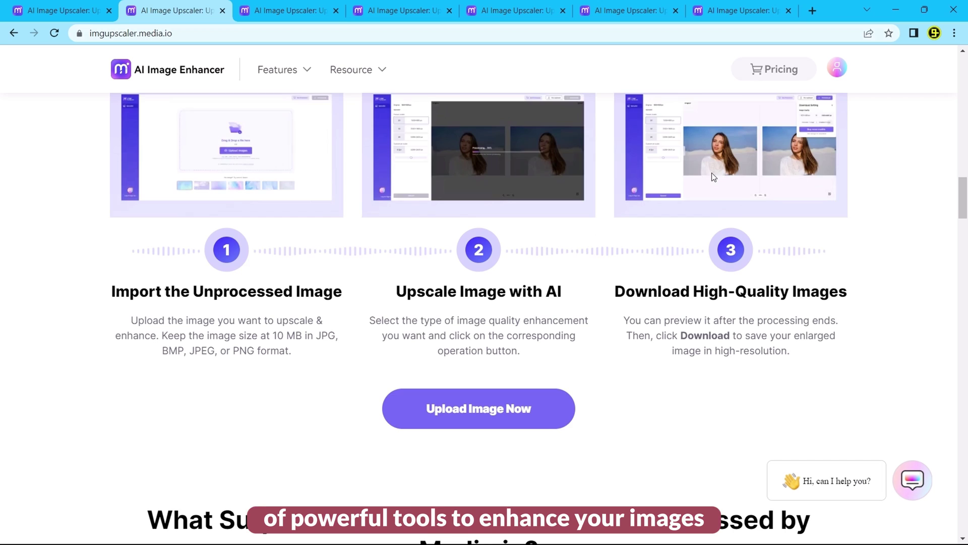
pyautogui.scroll(-2, 712, 176)
pyautogui.scroll(-2, 711, 178)
pyautogui.scroll(-2, 712, 177)
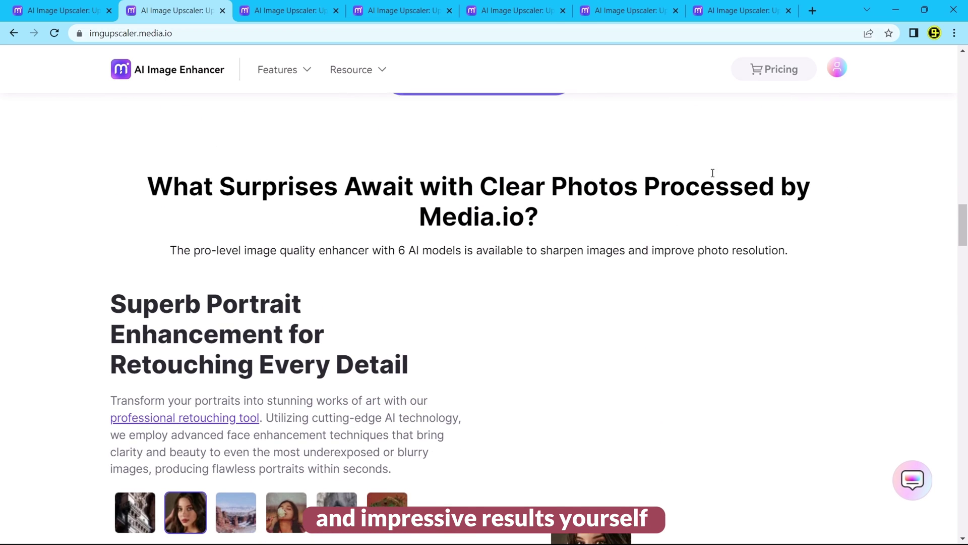
pyautogui.scroll(-1, 712, 177)
pyautogui.scroll(-2, 712, 177)
pyautogui.scroll(-2, 712, 178)
pyautogui.scroll(-2, 712, 177)
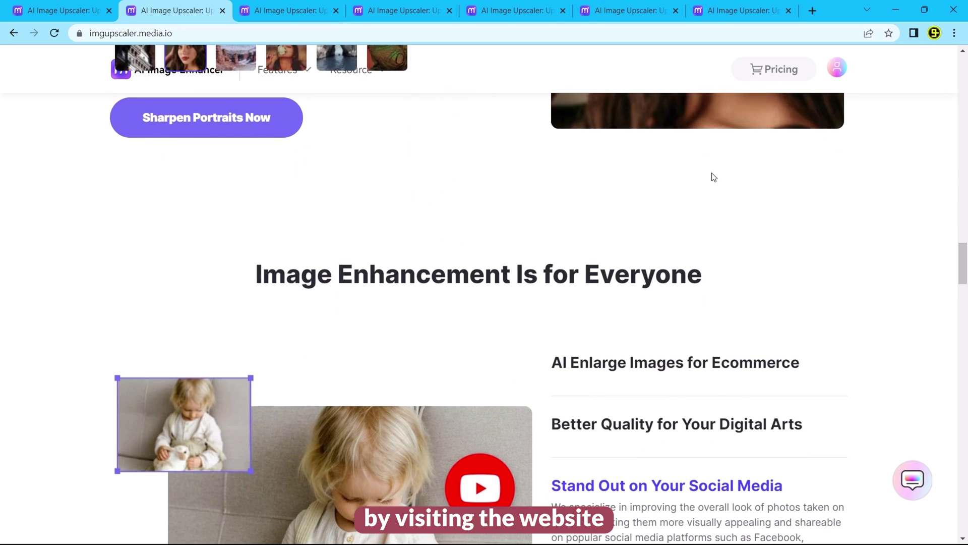
pyautogui.scroll(-2, 712, 177)
pyautogui.scroll(-1, 712, 177)
pyautogui.scroll(-2, 712, 177)
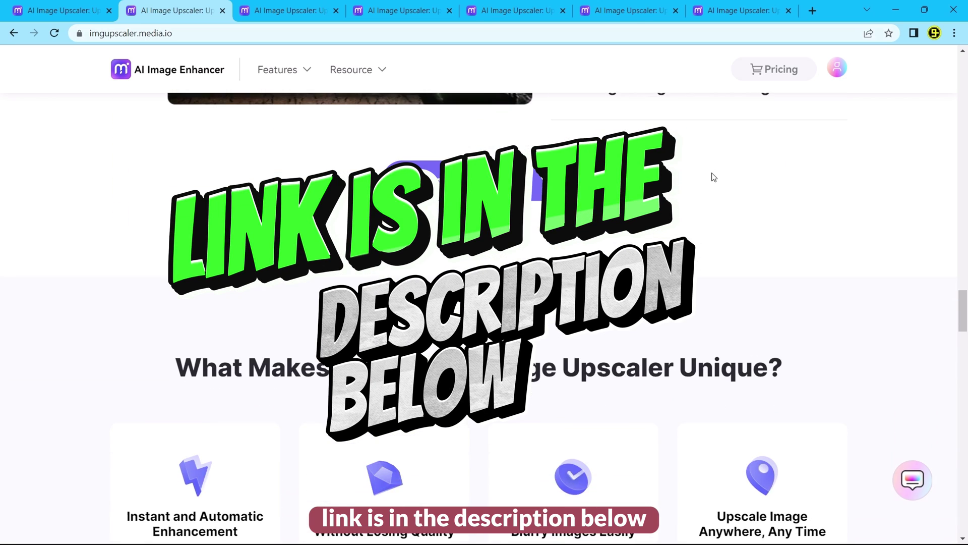